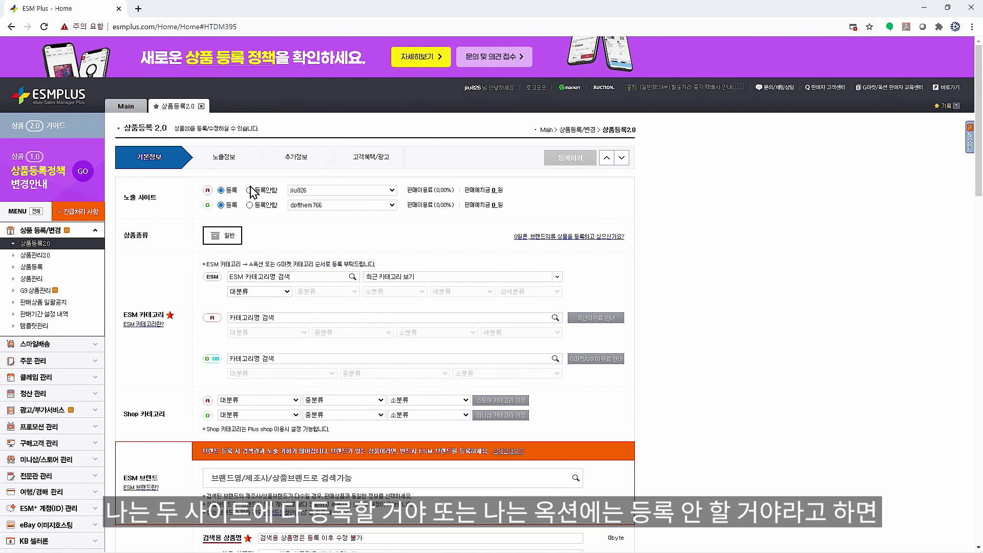
Try excluding the product from Auction with 등록안함 and restore its 등록 setting.
{"action": "left_click", "coordinate": [250, 190]}
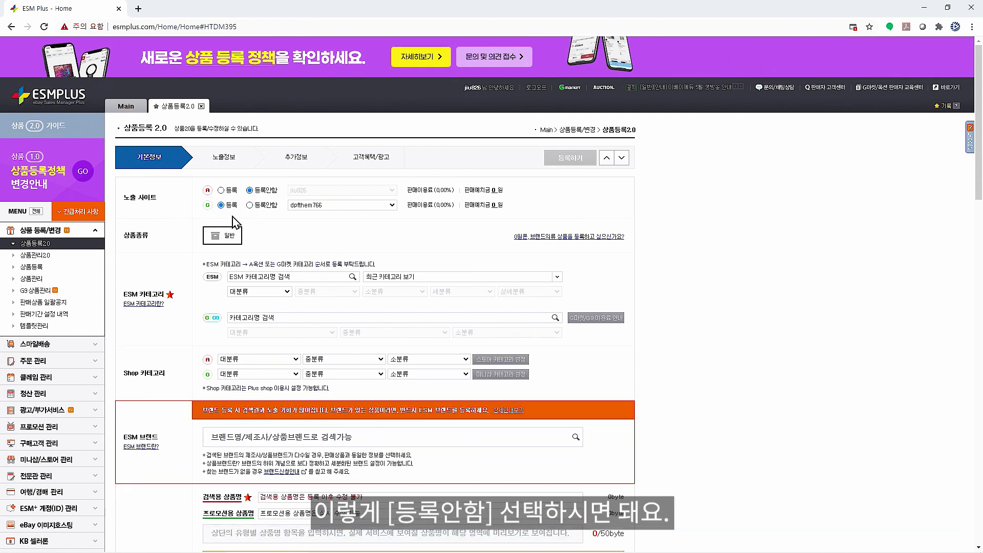
{"action": "left_click", "coordinate": [220, 190]}
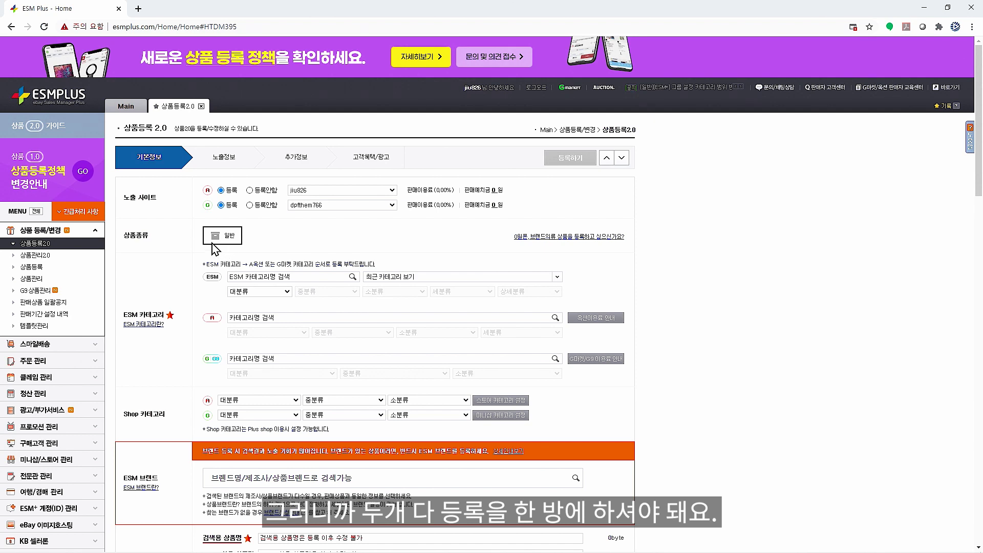
Examine the product registration form for the required fields marked with a red star.
{"action": "scroll", "coordinate": [207, 249], "scroll_direction": "down", "scroll_amount": 1}
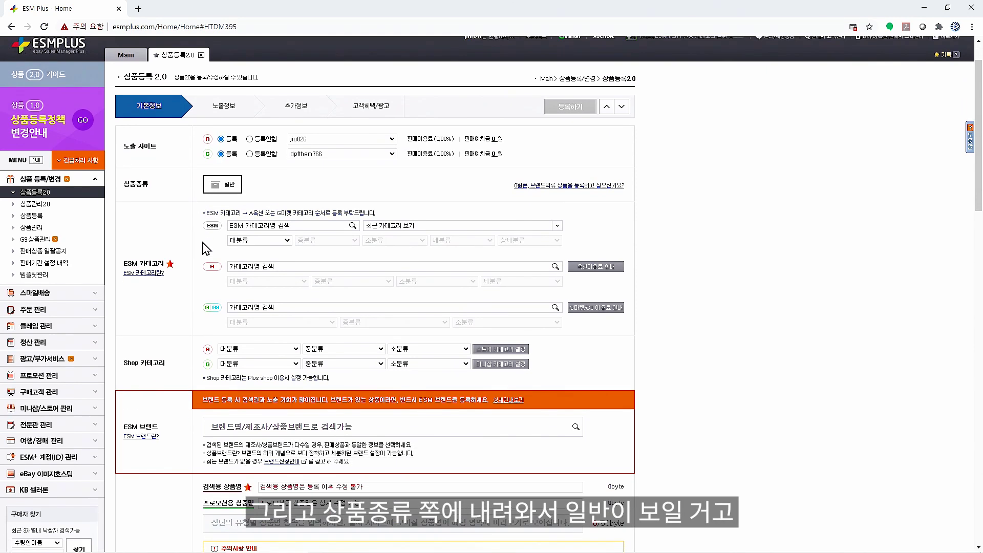
{"action": "scroll", "coordinate": [189, 215], "scroll_direction": "down", "scroll_amount": 1}
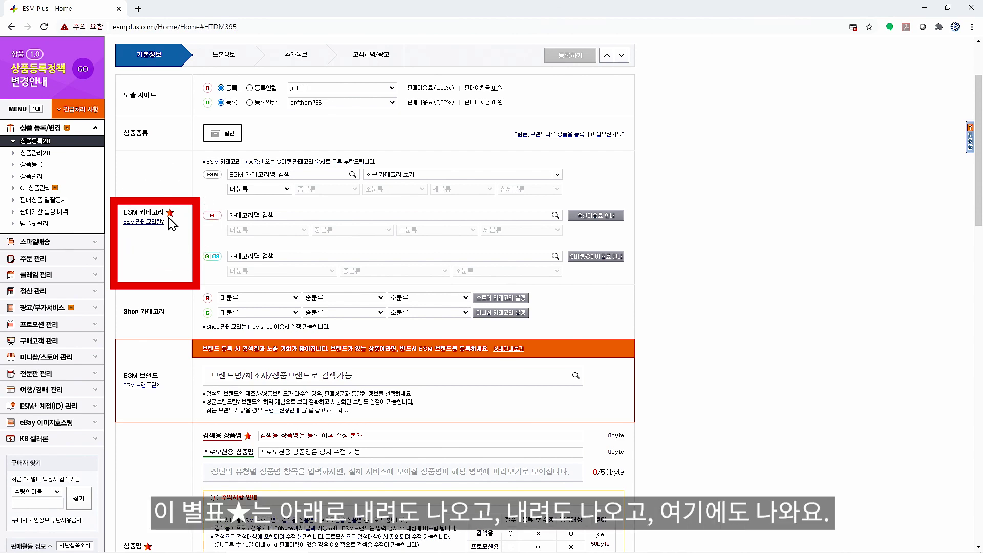
{"action": "scroll", "coordinate": [173, 230], "scroll_direction": "down", "scroll_amount": 8}
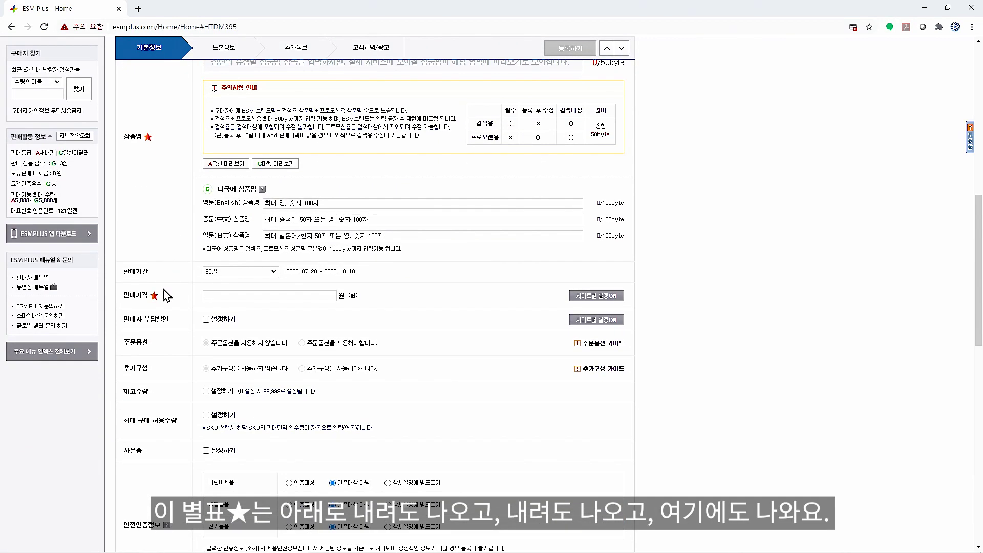
{"action": "scroll", "coordinate": [166, 295], "scroll_direction": "up", "scroll_amount": 3}
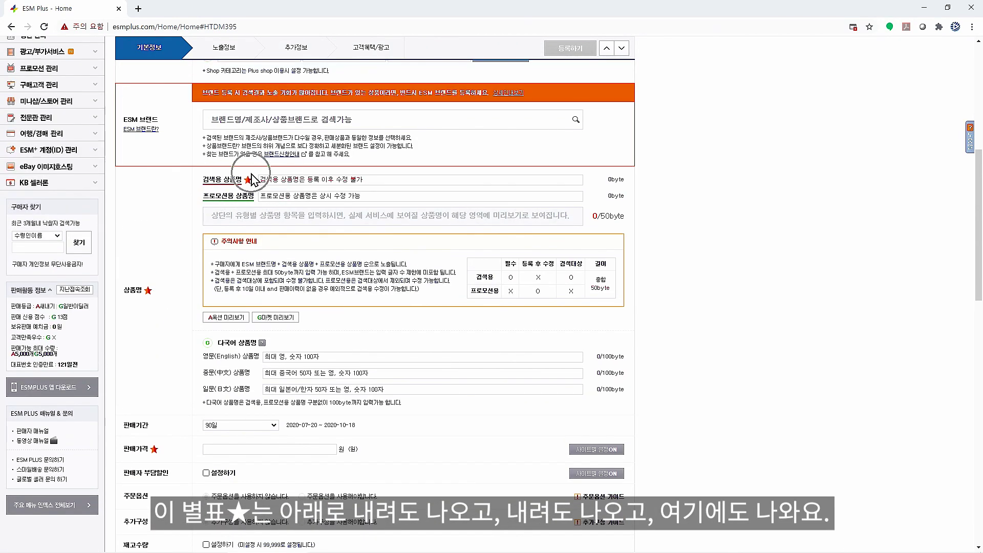
{"action": "scroll", "coordinate": [205, 210], "scroll_direction": "up", "scroll_amount": 3}
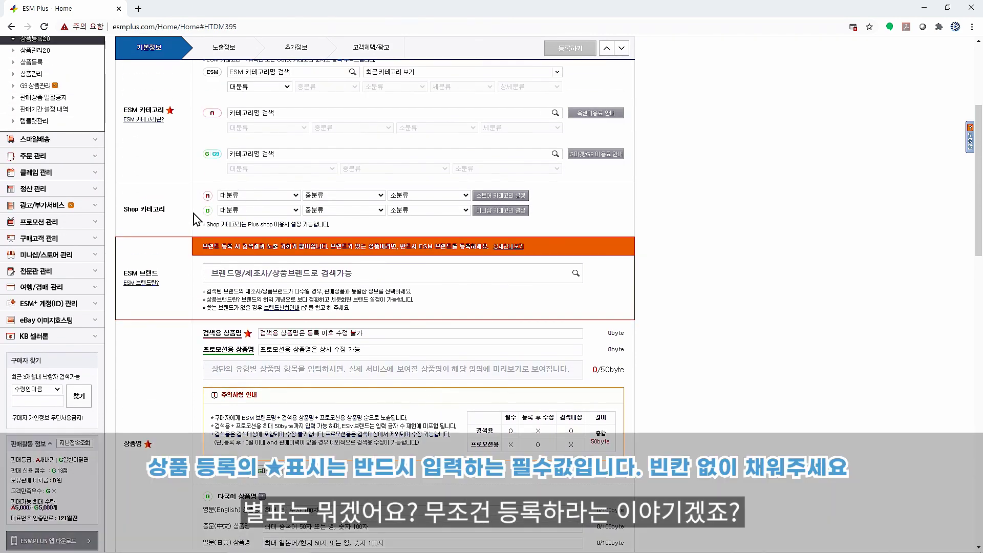
{"action": "scroll", "coordinate": [197, 220], "scroll_direction": "up", "scroll_amount": 1}
{"action": "scroll", "coordinate": [196, 217], "scroll_direction": "up", "scroll_amount": 1}
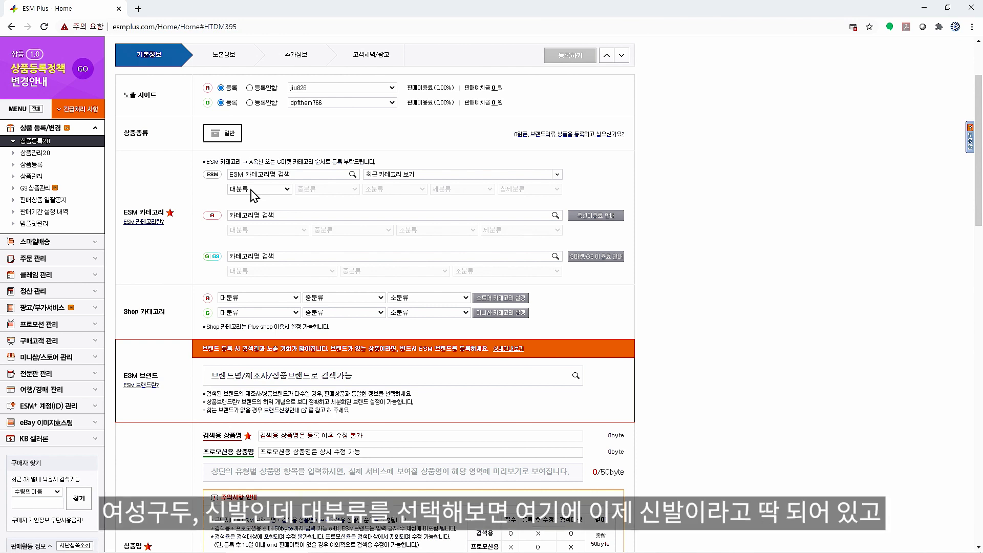
Set the product's ESM category to 신발 > 여성화 > 힐.
{"action": "left_click", "coordinate": [252, 195]}
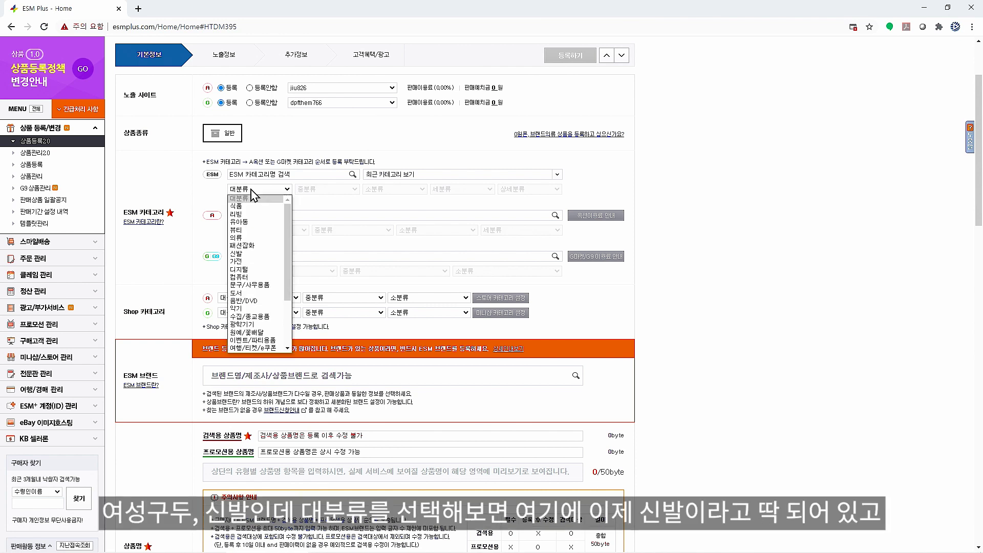
{"action": "left_click", "coordinate": [251, 256]}
{"action": "left_click", "coordinate": [322, 189]}
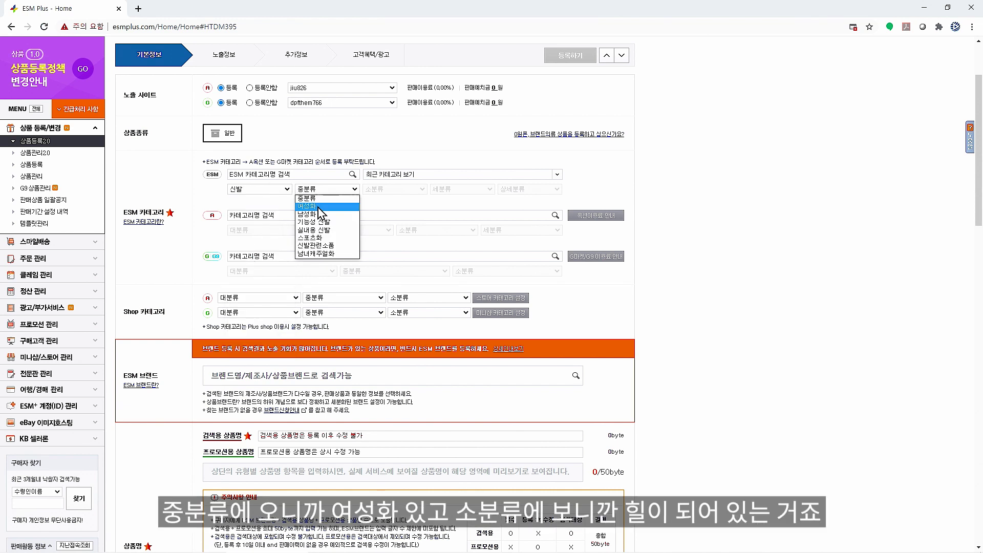
{"action": "left_click", "coordinate": [307, 205]}
{"action": "left_click", "coordinate": [386, 189]}
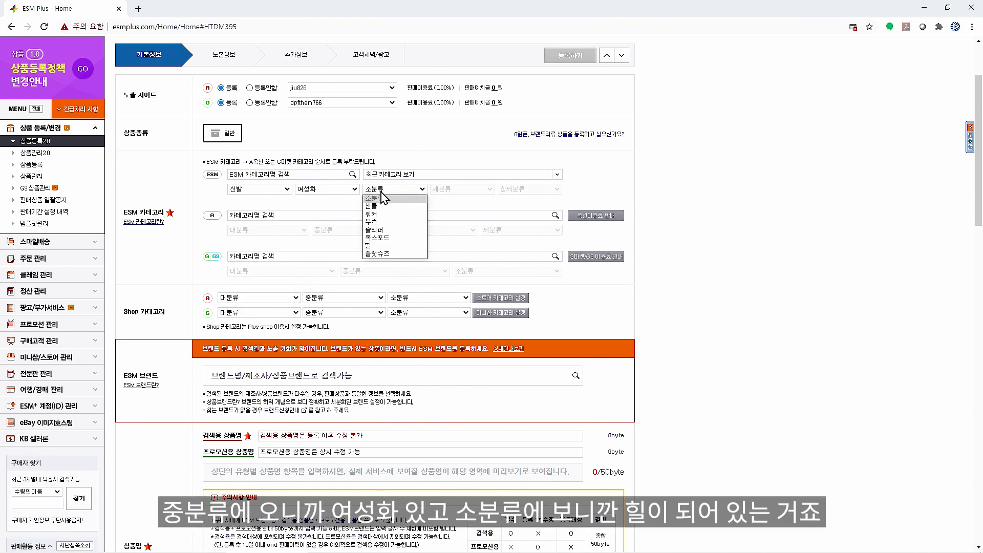
{"action": "left_click", "coordinate": [381, 245]}
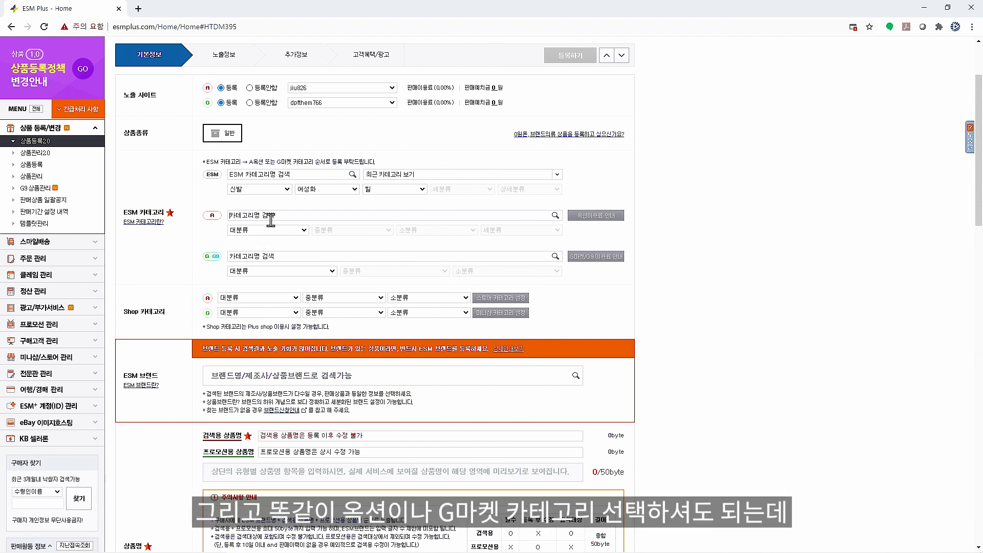
Search 가보시힐 for both sites, choosing 신발 > 펌프스/오픈슈즈 > 가보시힐 for Auction and 신발 > 힐/펌프스 > 가보시힐 for Gmarket.
{"action": "type", "text": "갑"}
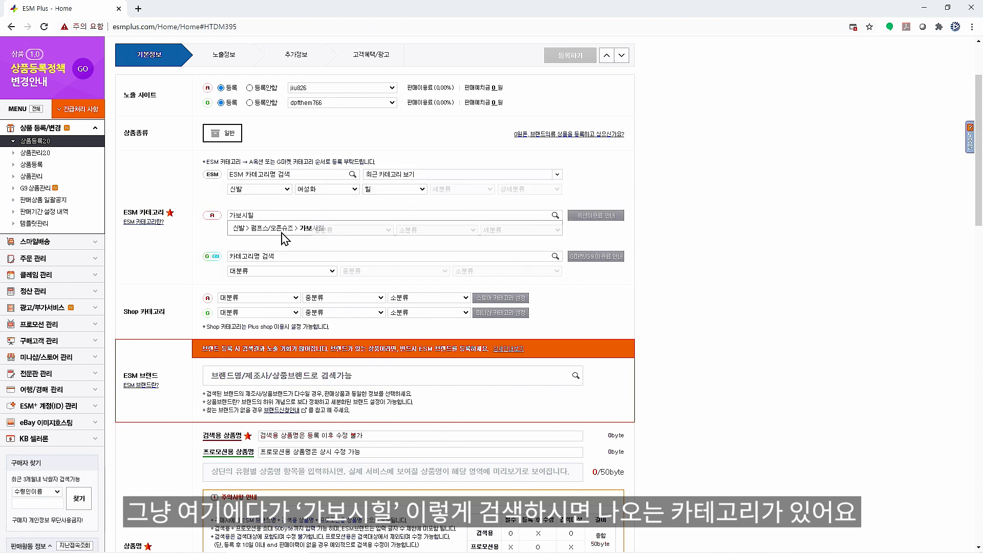
{"action": "left_click", "coordinate": [282, 228]}
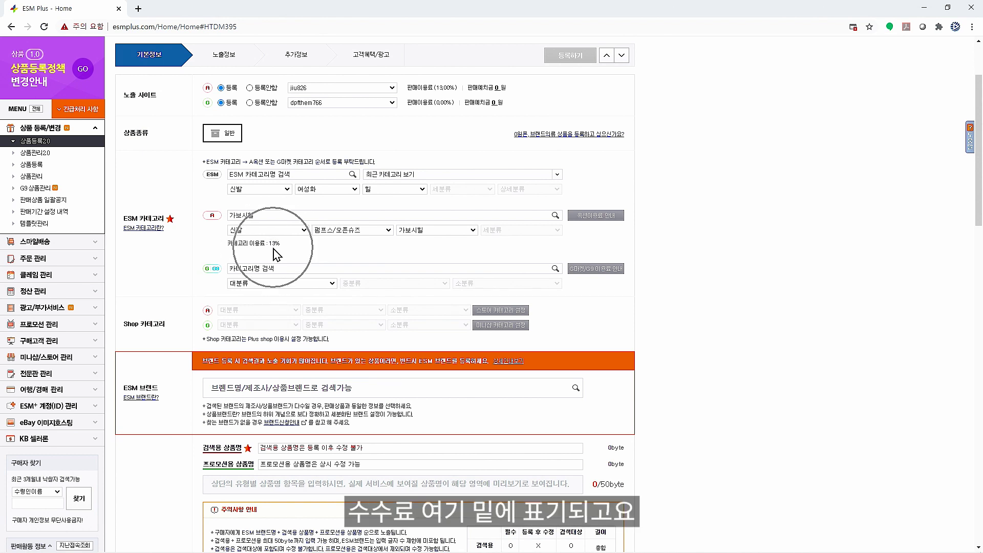
{"action": "type", "text": "가봇"}
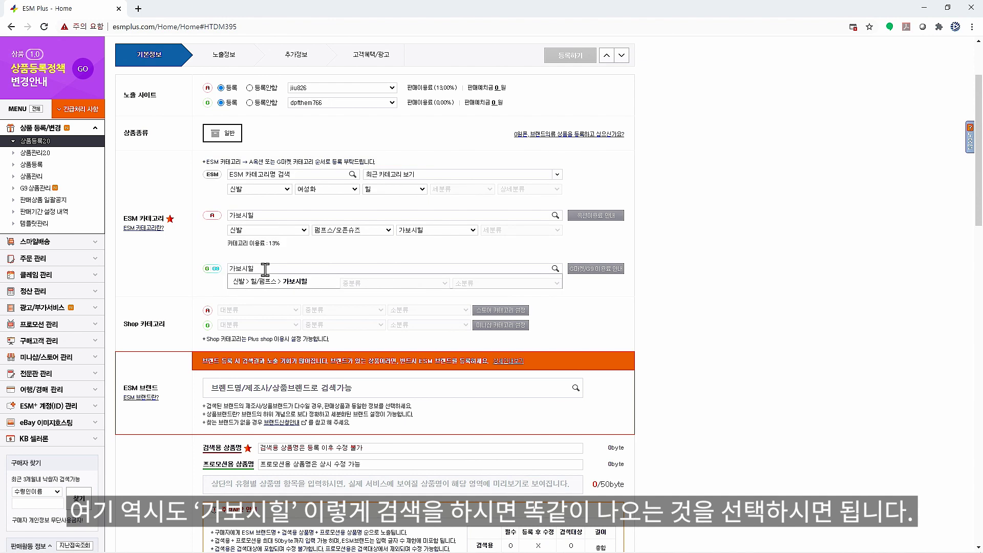
{"action": "left_click", "coordinate": [258, 281]}
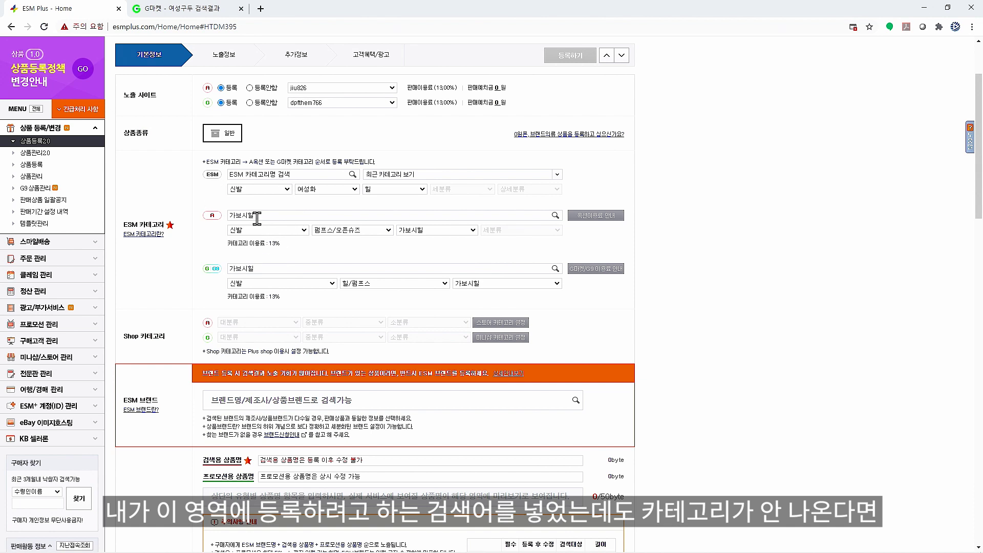
Switch to Gmarket's 여성구두 search results, examine the category paths of two listed shoe products, and return to ESM Plus.
{"action": "left_click", "coordinate": [182, 9]}
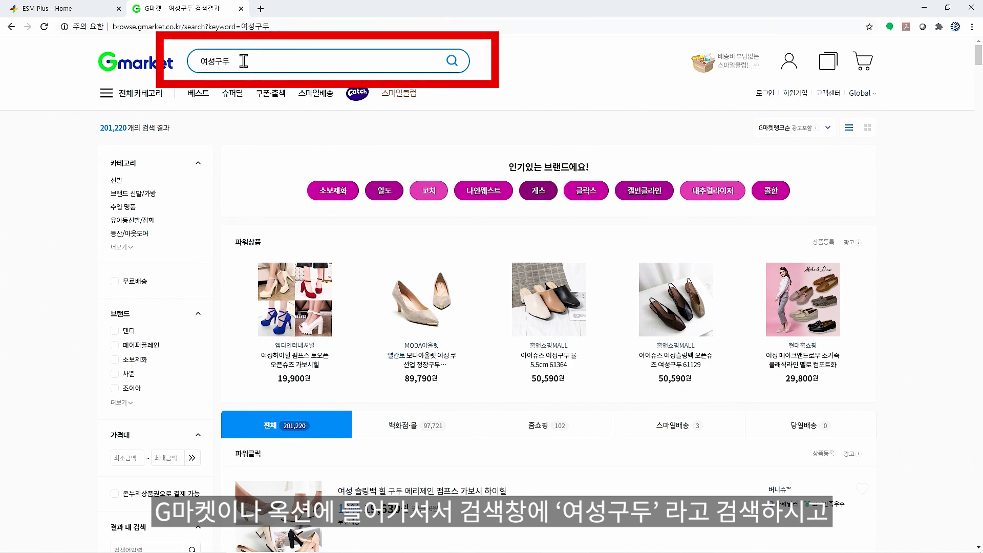
{"action": "scroll", "coordinate": [276, 220], "scroll_direction": "down", "scroll_amount": 10}
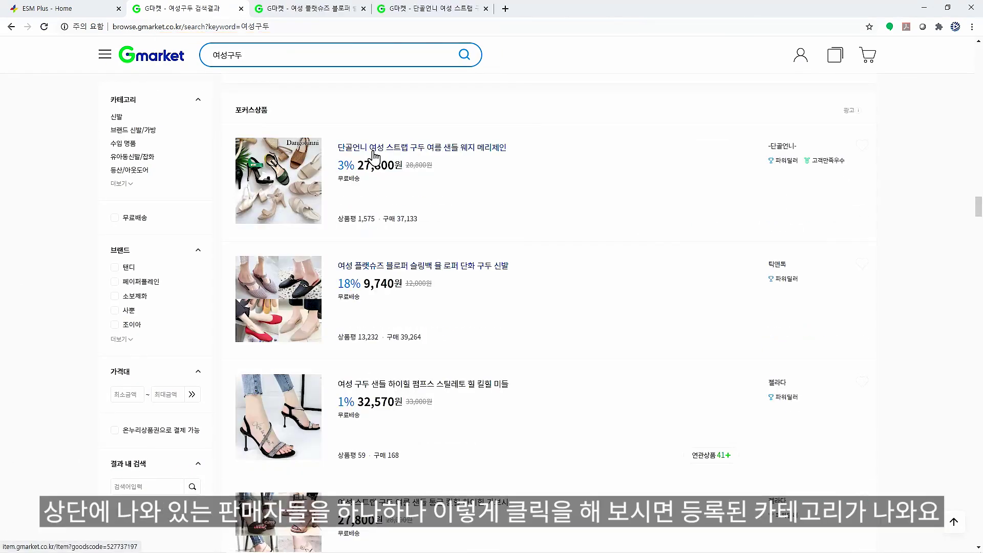
{"action": "left_click", "coordinate": [417, 9]}
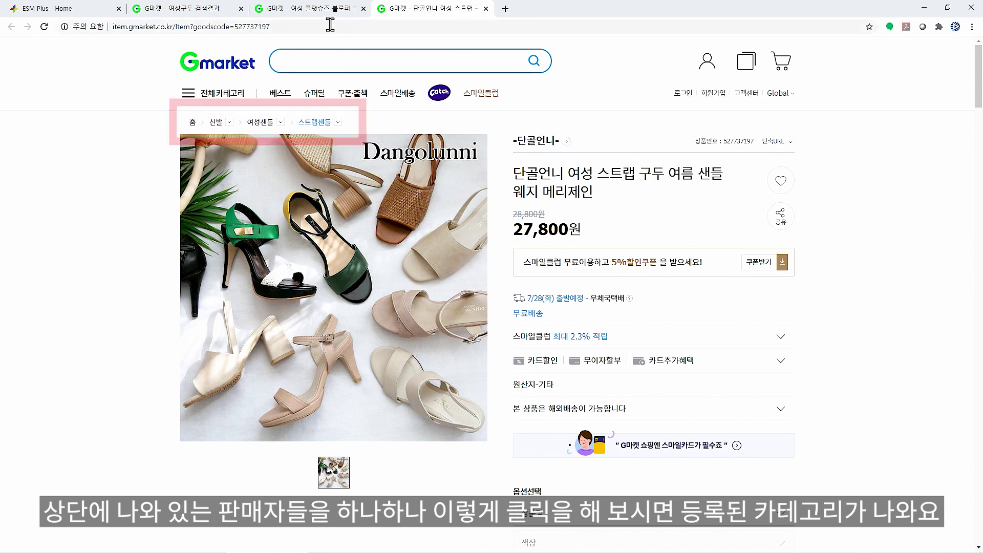
{"action": "left_click", "coordinate": [327, 15]}
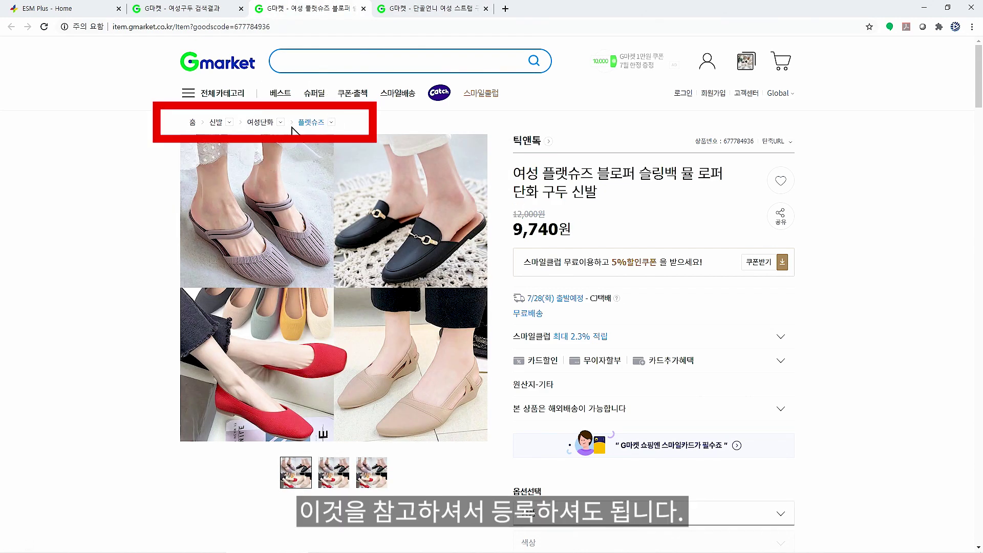
{"action": "left_click", "coordinate": [31, 9]}
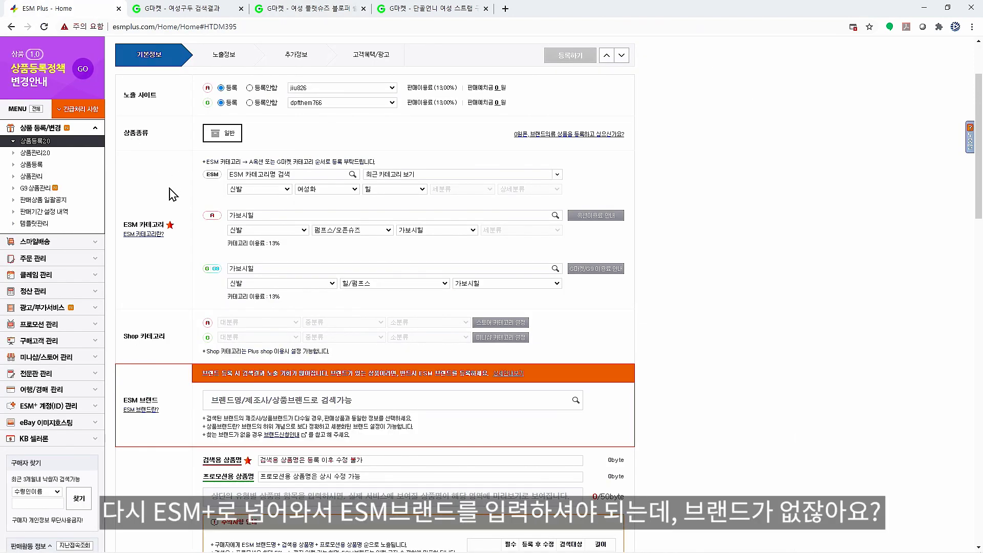
Enter "여성 구두 가보시힐 3cm" as the product's search name (검색용 상품명).
{"action": "scroll", "coordinate": [173, 195], "scroll_direction": "down", "scroll_amount": 5}
{"action": "left_click", "coordinate": [231, 146]}
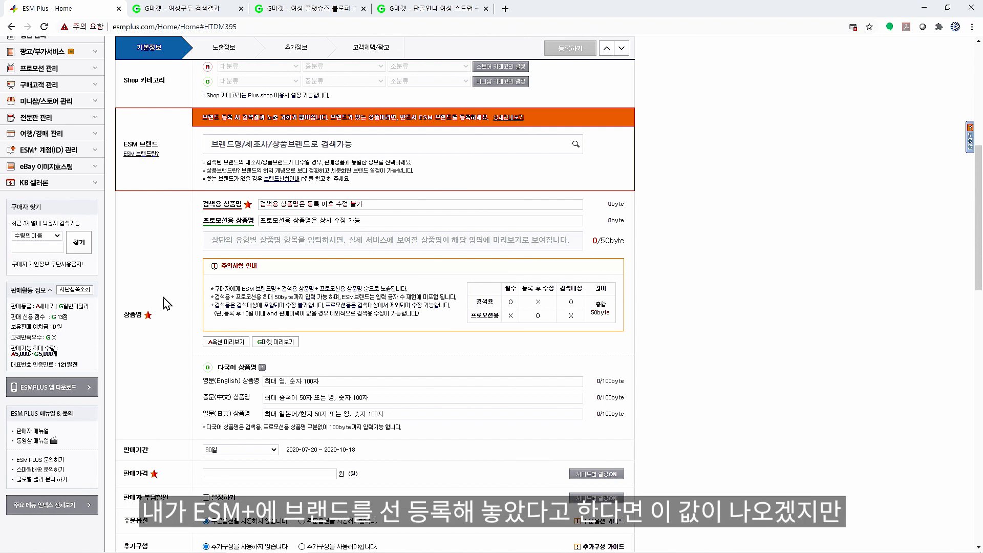
{"action": "left_click", "coordinate": [237, 150]}
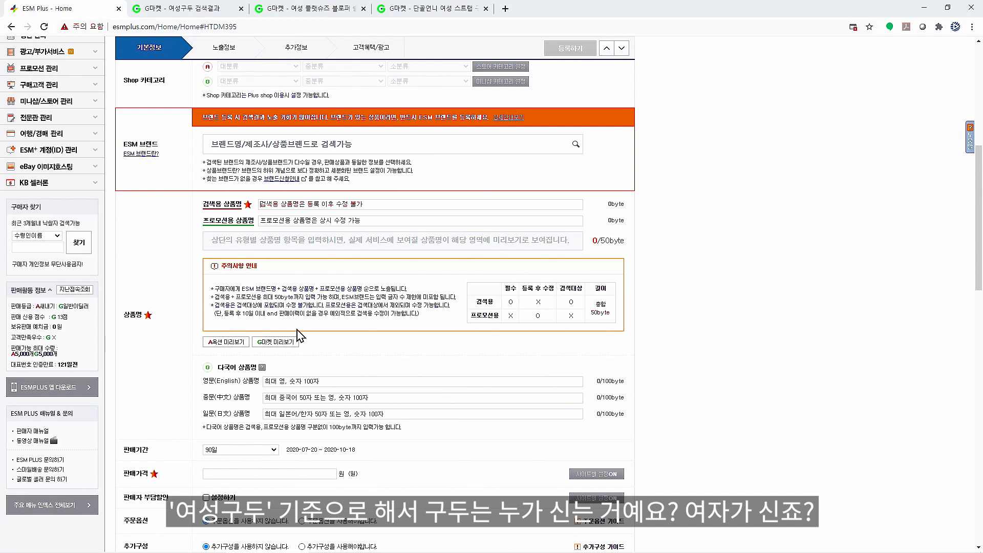
{"action": "type", "text": "여서ㅇ"}
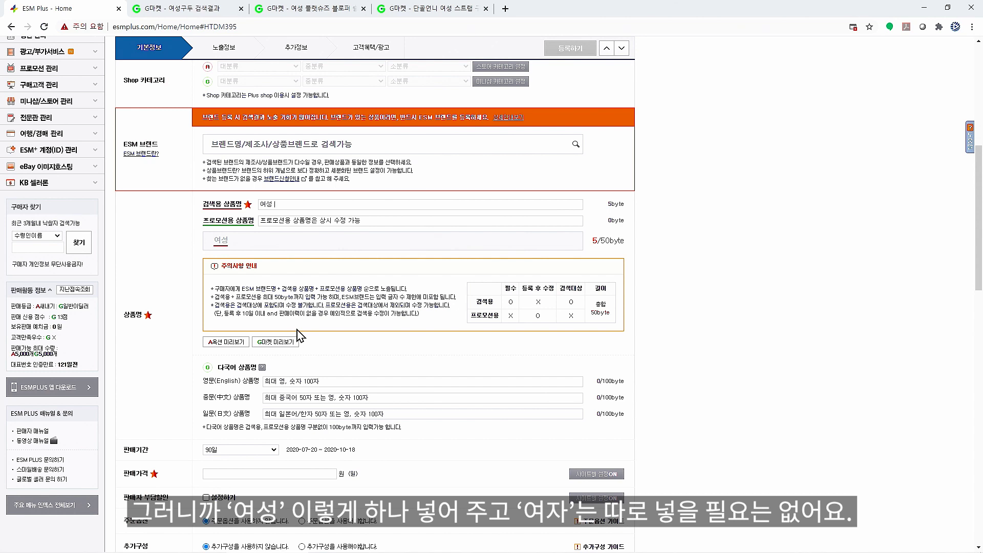
{"action": "type", "text": " 구두 가보시힐"}
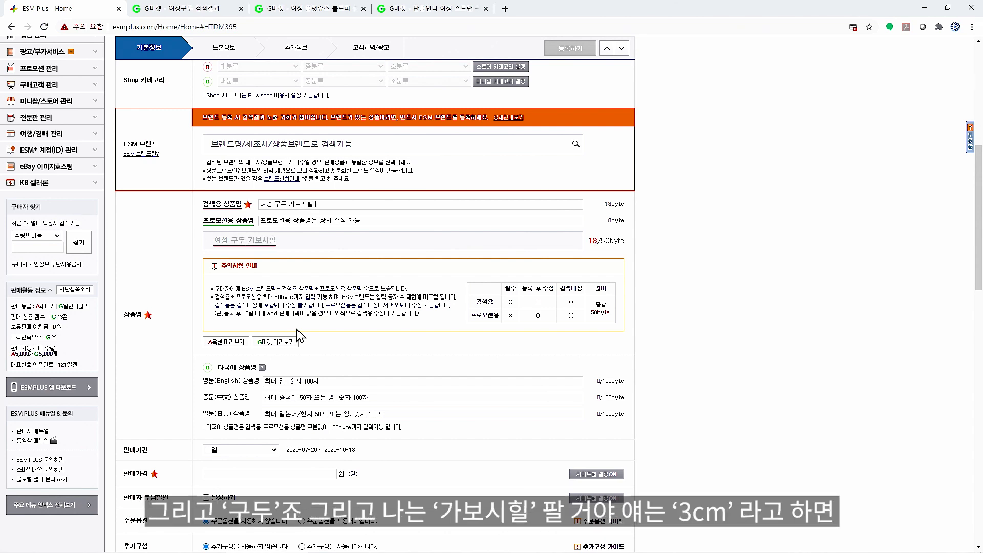
{"action": "type", "text": " 3cm"}
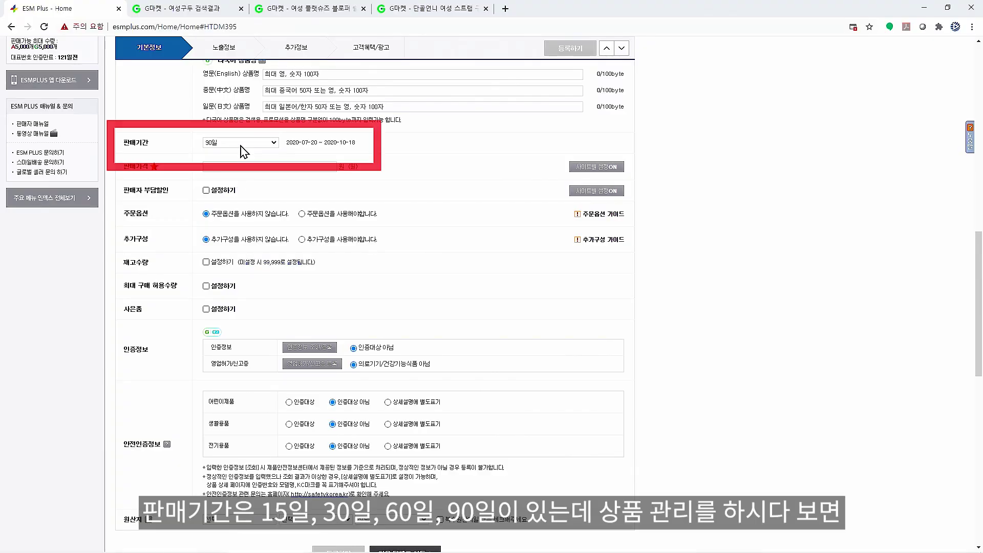
Set the sales period to 90일 and the selling price to 19,800 won.
{"action": "left_click", "coordinate": [240, 143]}
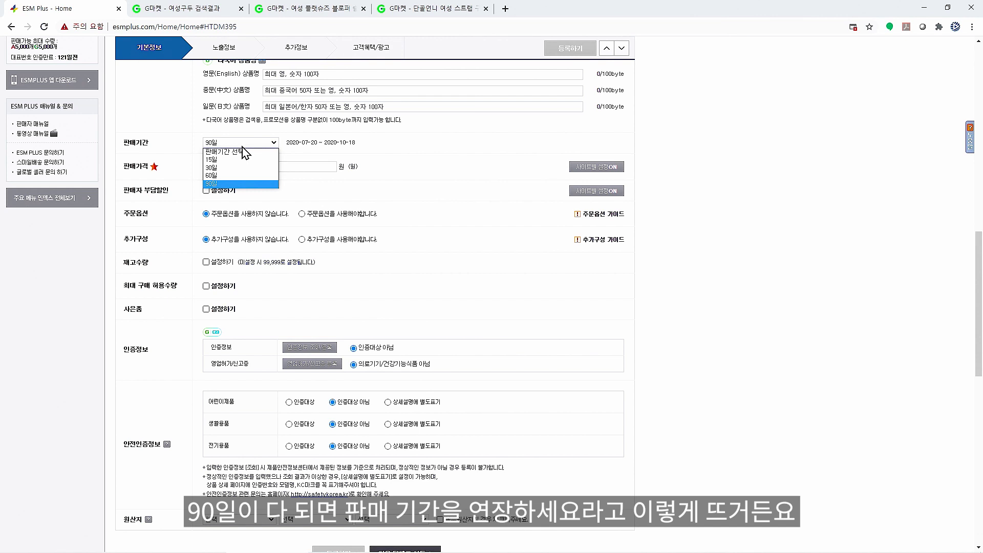
{"action": "left_click", "coordinate": [220, 183]}
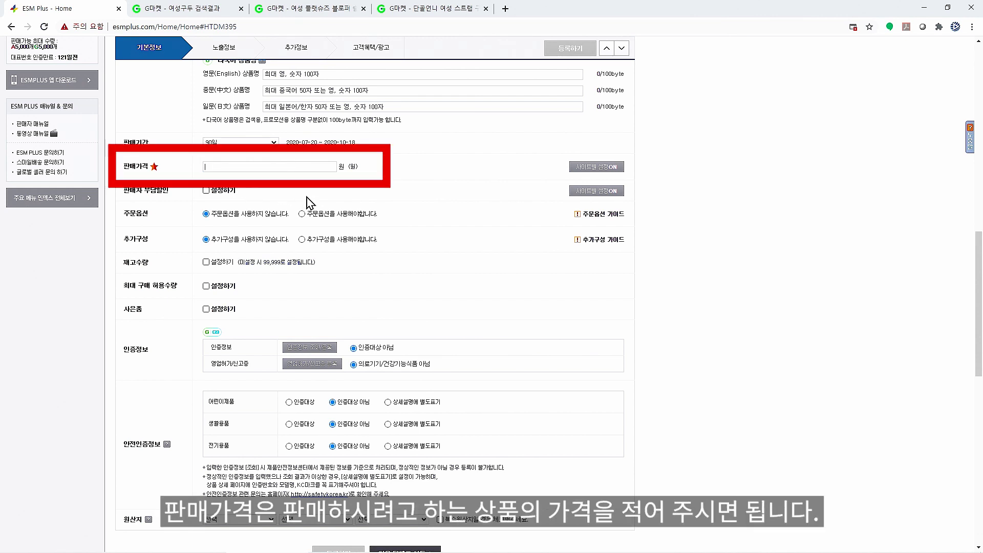
{"action": "type", "text": "1,9800"}
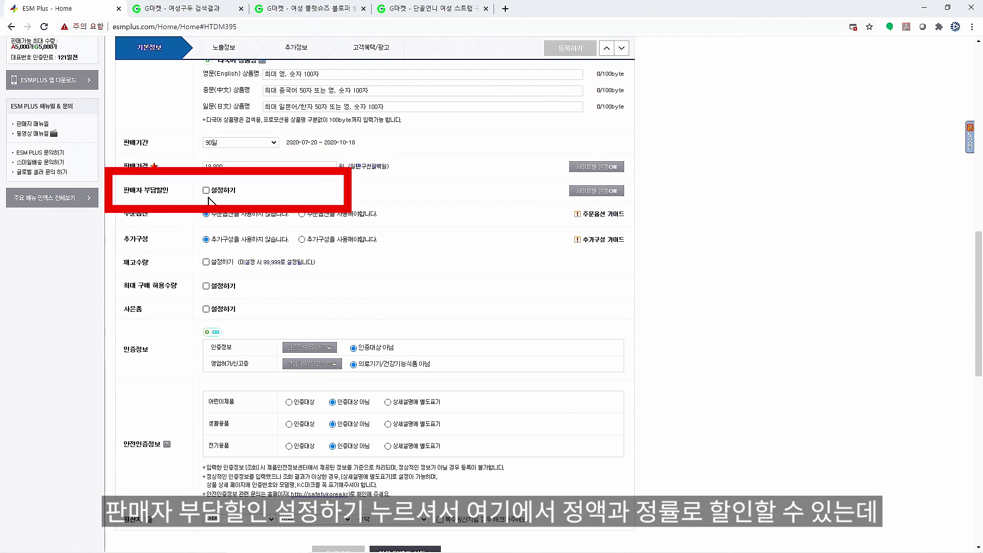
Try a fixed-amount seller-funded discount (판매자 부담할인) of 2000 won and turn the discount off again.
{"action": "left_click", "coordinate": [206, 191]}
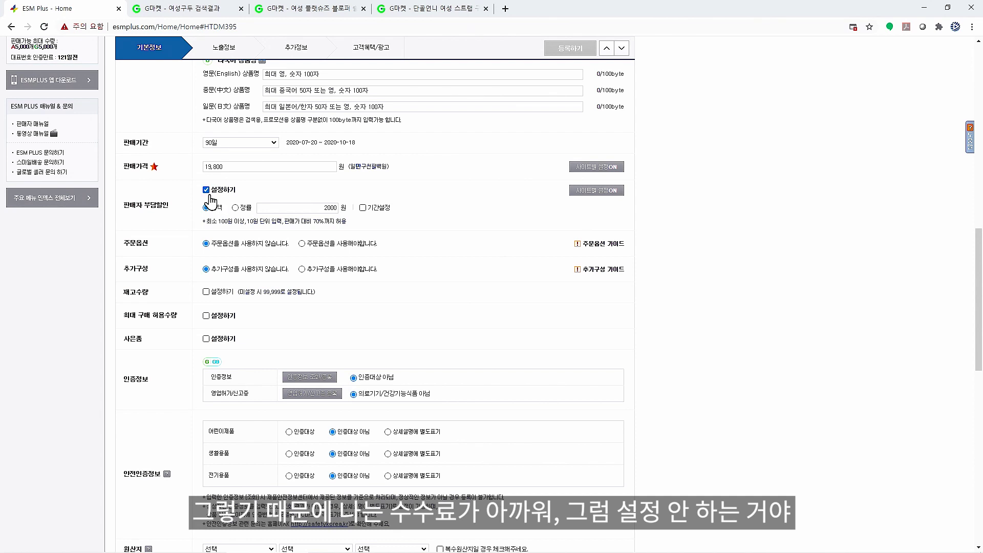
{"action": "left_click", "coordinate": [206, 190]}
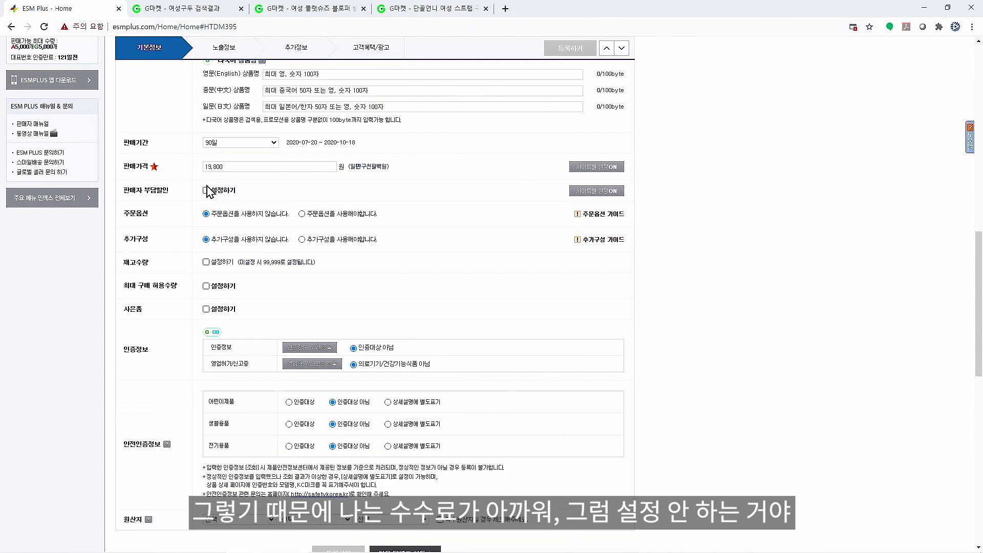
{"action": "left_click", "coordinate": [206, 190]}
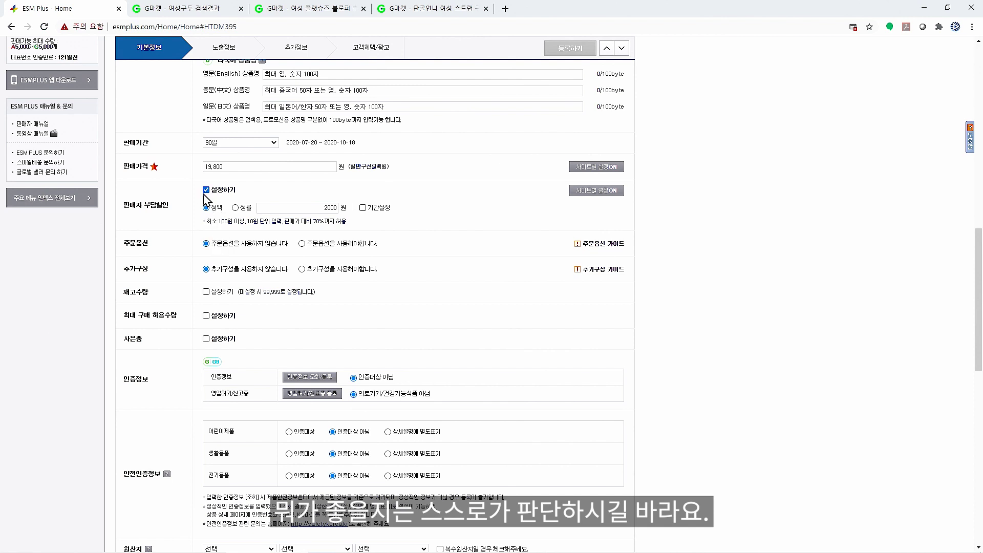
{"action": "left_click", "coordinate": [207, 190]}
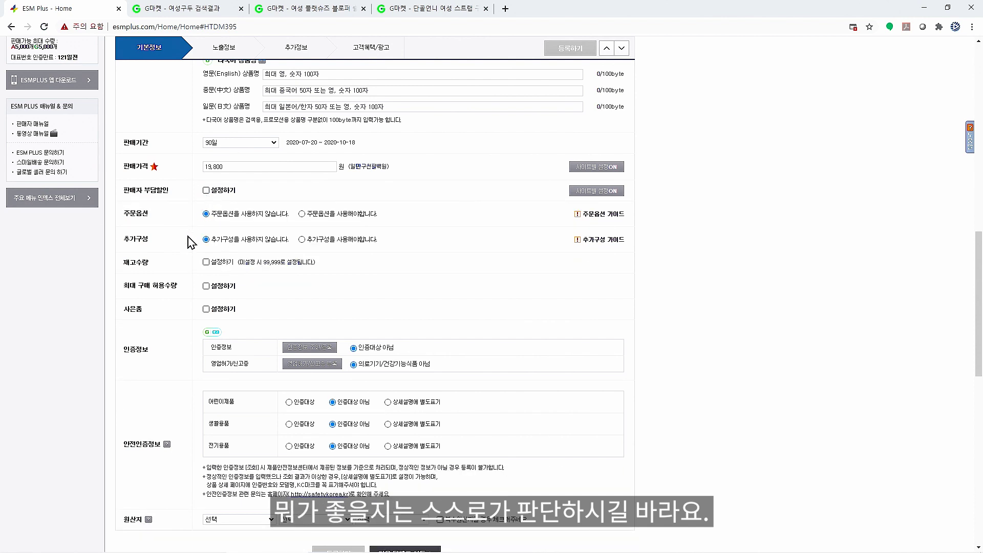
Try using order options (주문옵션) for the product with 색상 and 사이즈 as the option items.
{"action": "left_click", "coordinate": [302, 214]}
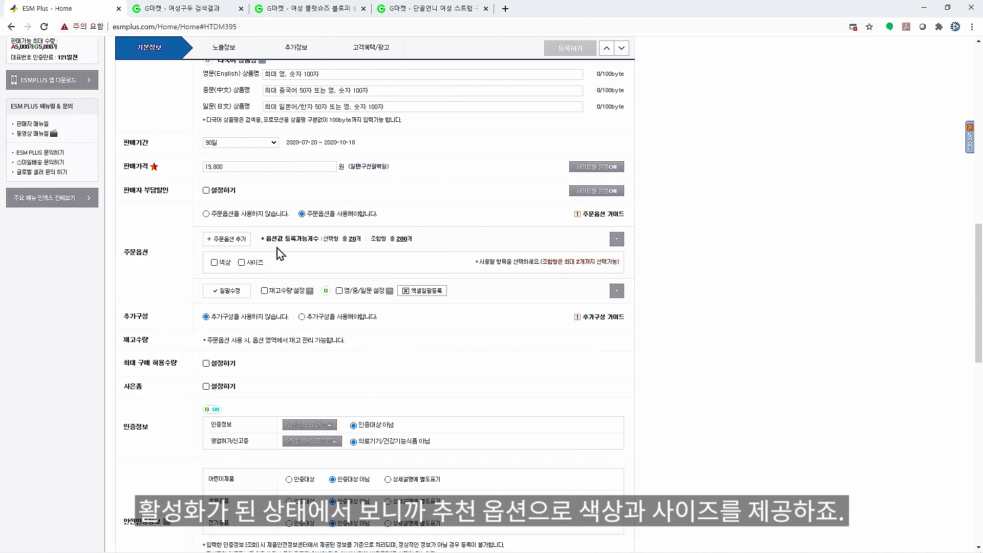
{"action": "left_click", "coordinate": [214, 262]}
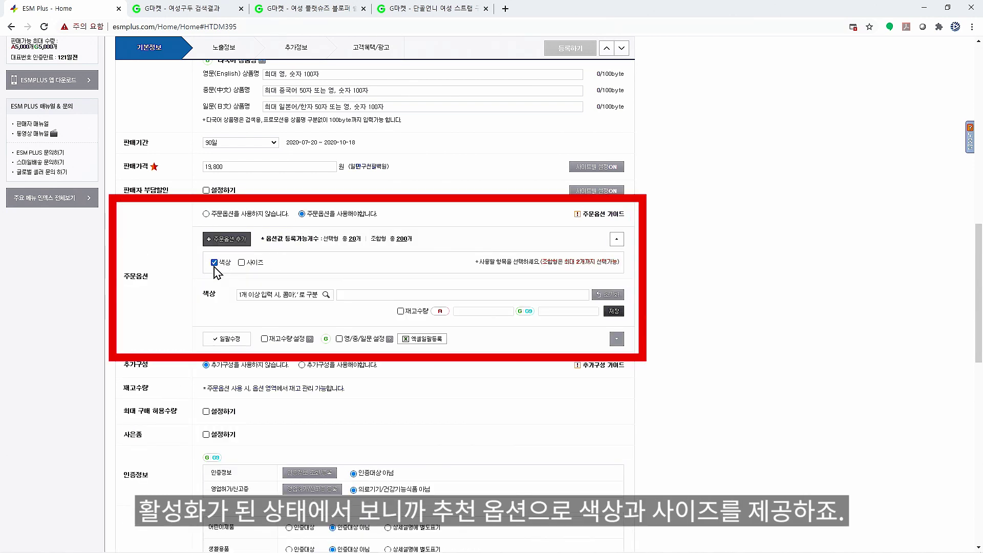
{"action": "left_click", "coordinate": [242, 263]}
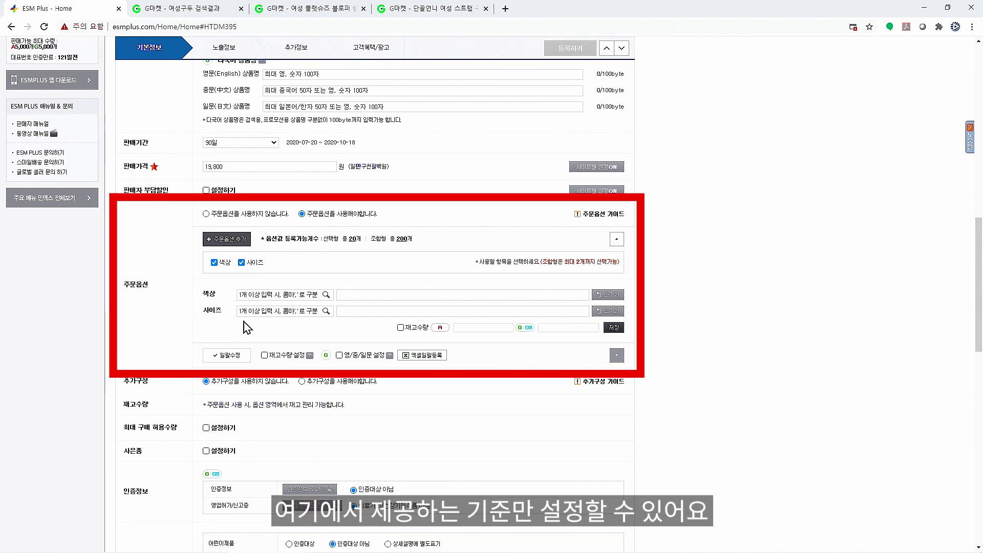
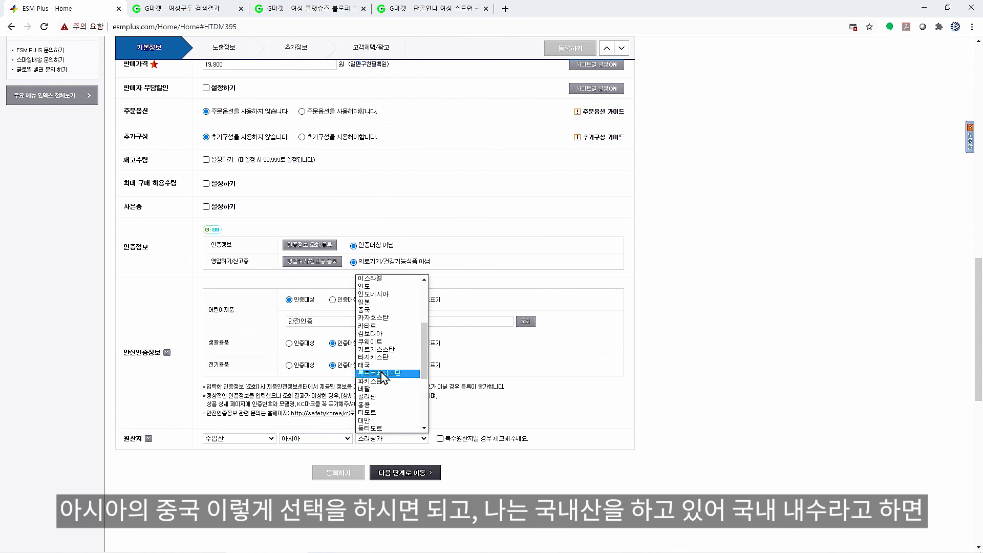
Set the product's origin (원산지) to 국산, 서울, 서초구 and proceed to the 노출정보 stage.
{"action": "left_click", "coordinate": [383, 311]}
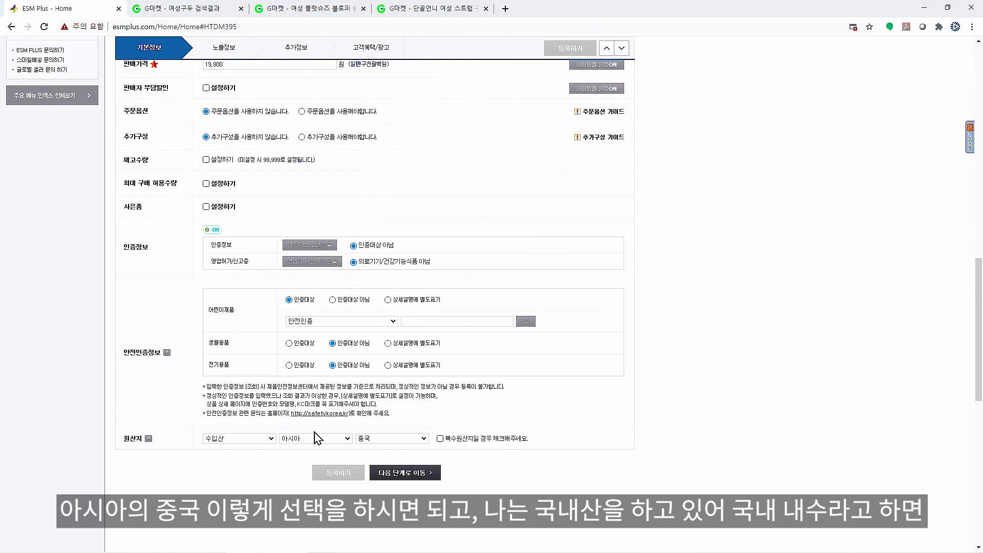
{"action": "left_click", "coordinate": [258, 439]}
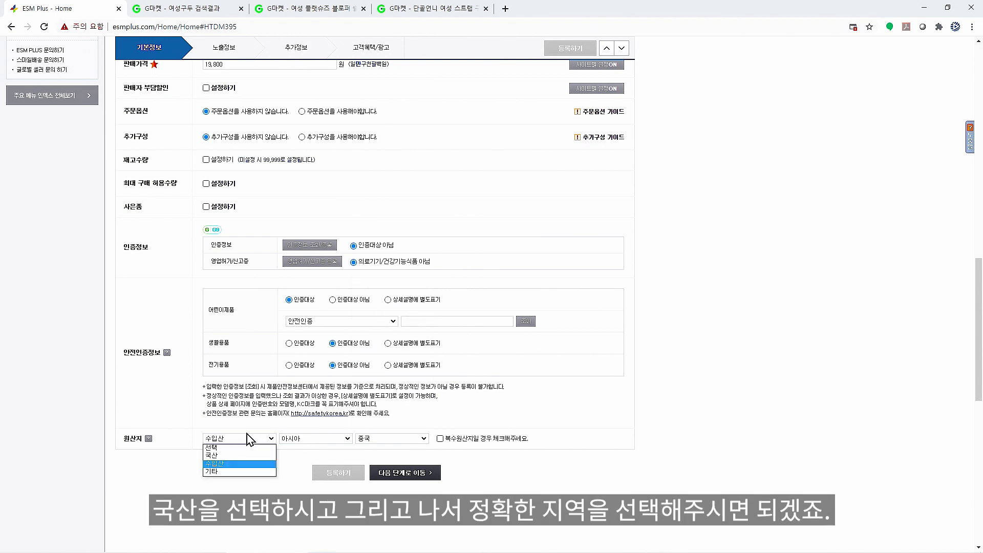
{"action": "left_click", "coordinate": [271, 450]}
{"action": "left_click", "coordinate": [295, 438]}
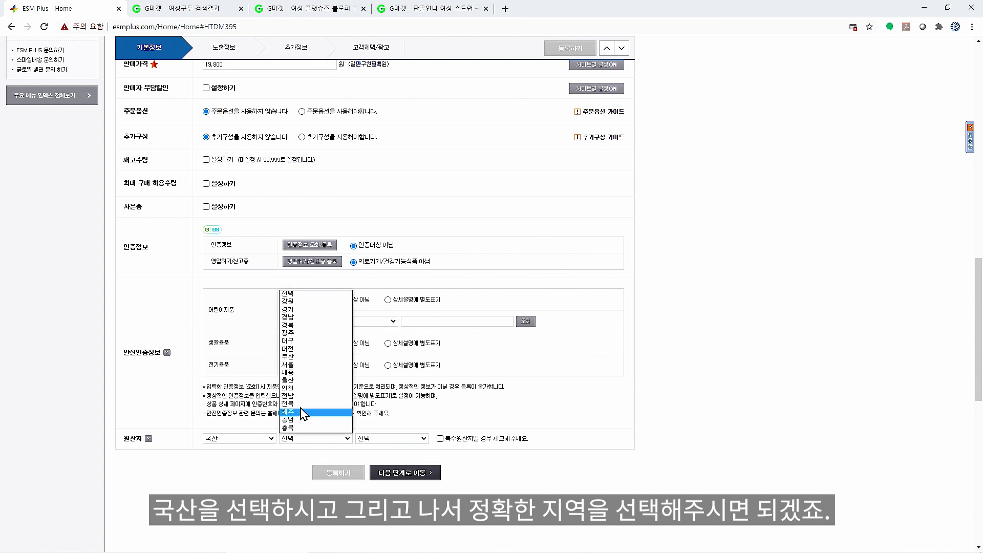
{"action": "left_click", "coordinate": [303, 366]}
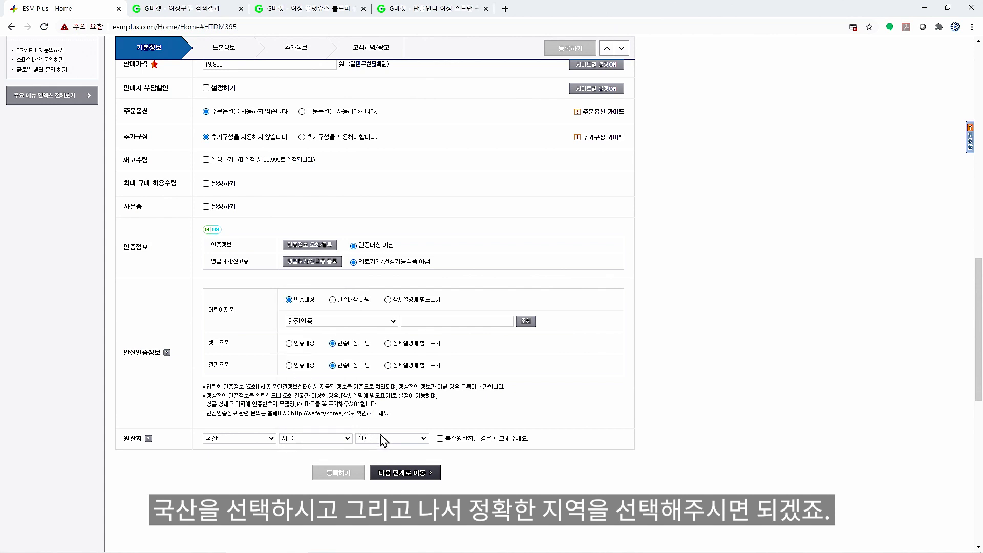
{"action": "left_click", "coordinate": [377, 439]}
{"action": "left_click", "coordinate": [374, 390]}
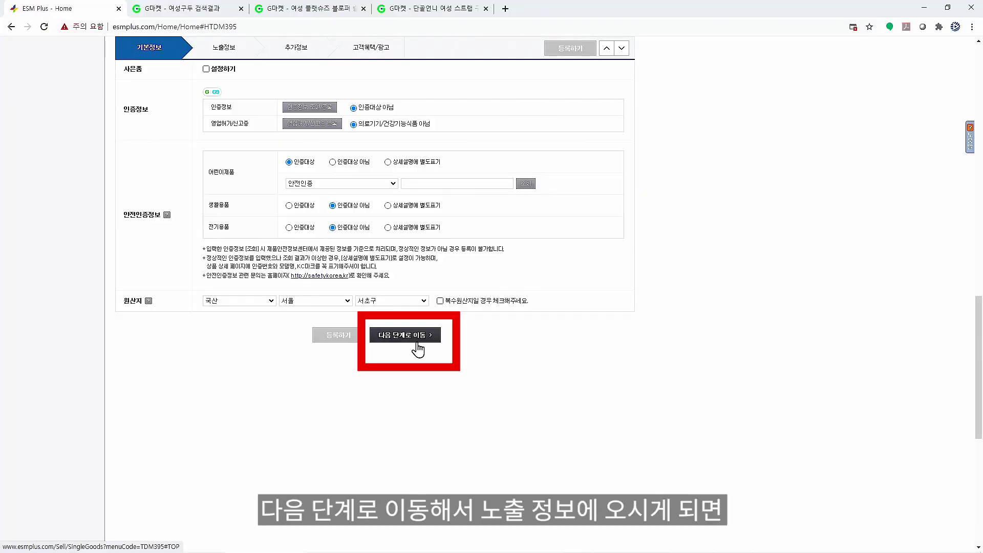
{"action": "left_click", "coordinate": [418, 349]}
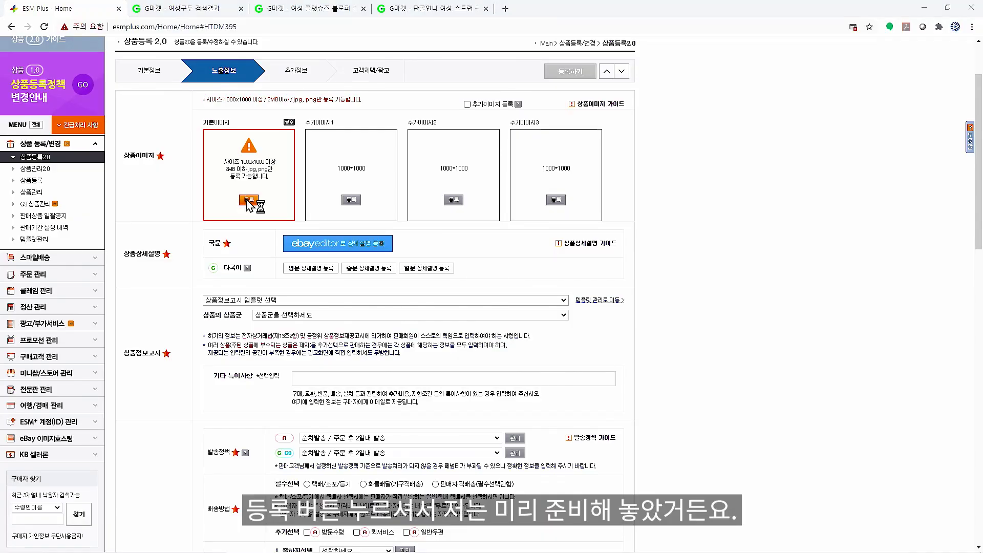
Upload 상품이미지.jpg from the 상품등록 예제 이미지 folder as the main image, and 상품이미지2.jpg and 상품이미지3.jpg as additional images 1 and 2.
{"action": "left_click", "coordinate": [245, 201]}
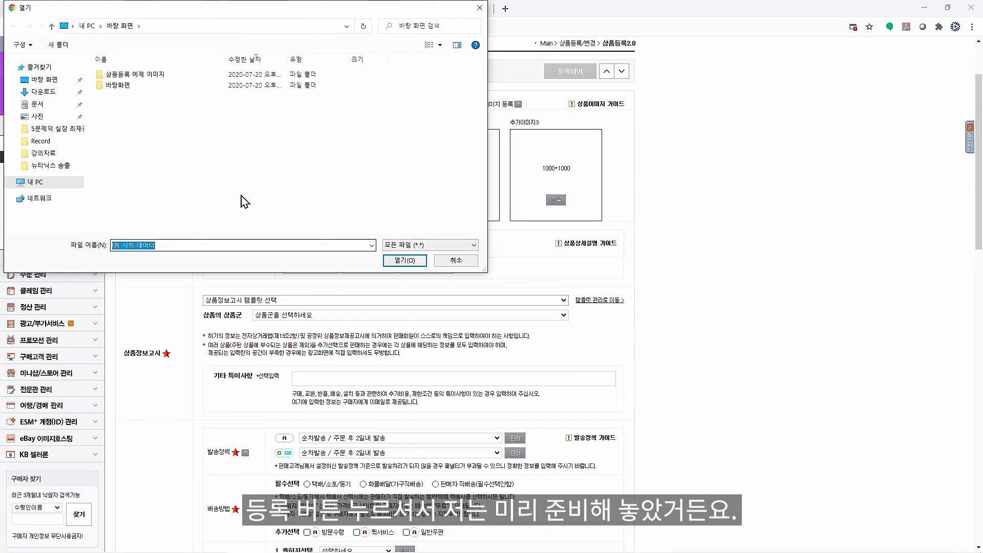
{"action": "double_click", "coordinate": [142, 75]}
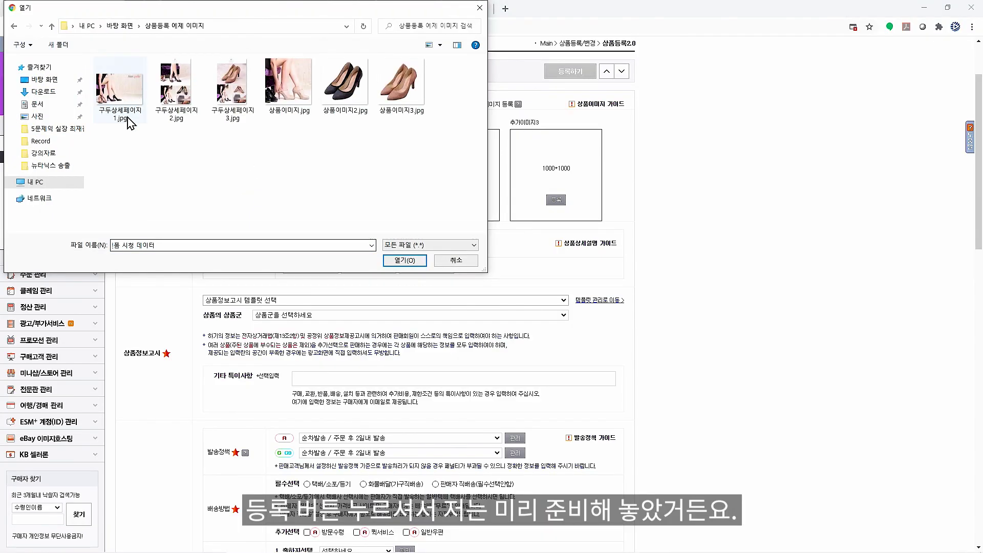
{"action": "double_click", "coordinate": [285, 94]}
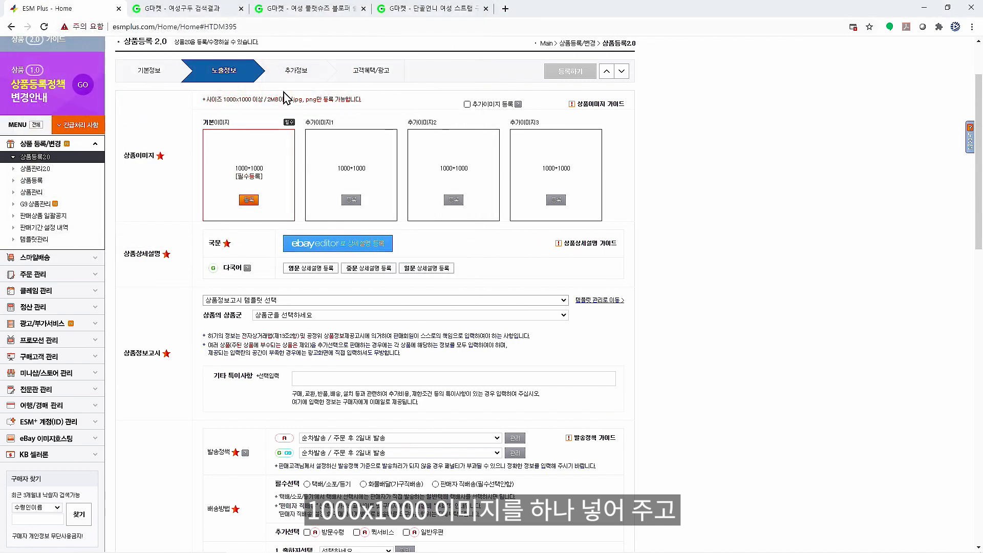
{"action": "left_click", "coordinate": [359, 201]}
{"action": "double_click", "coordinate": [349, 91]}
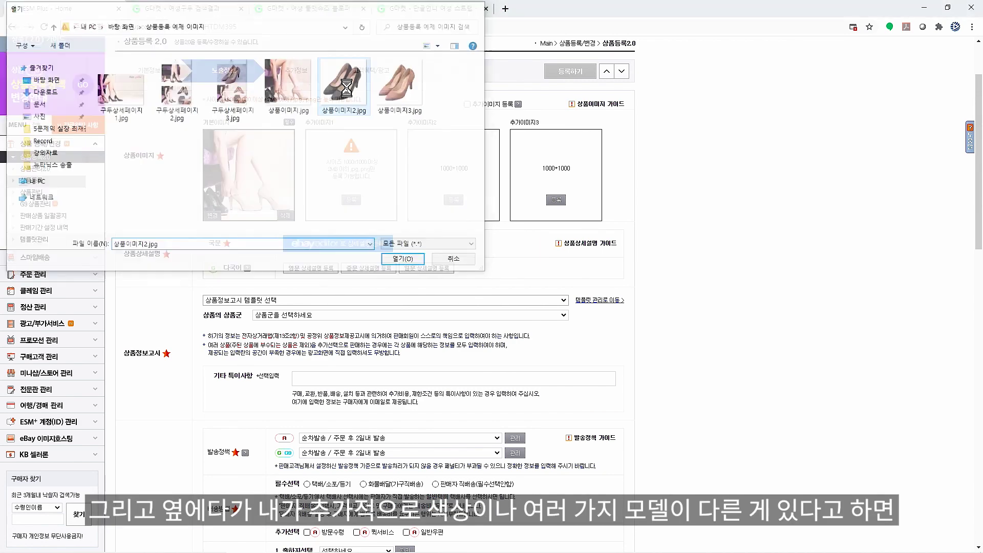
{"action": "left_click", "coordinate": [453, 200]}
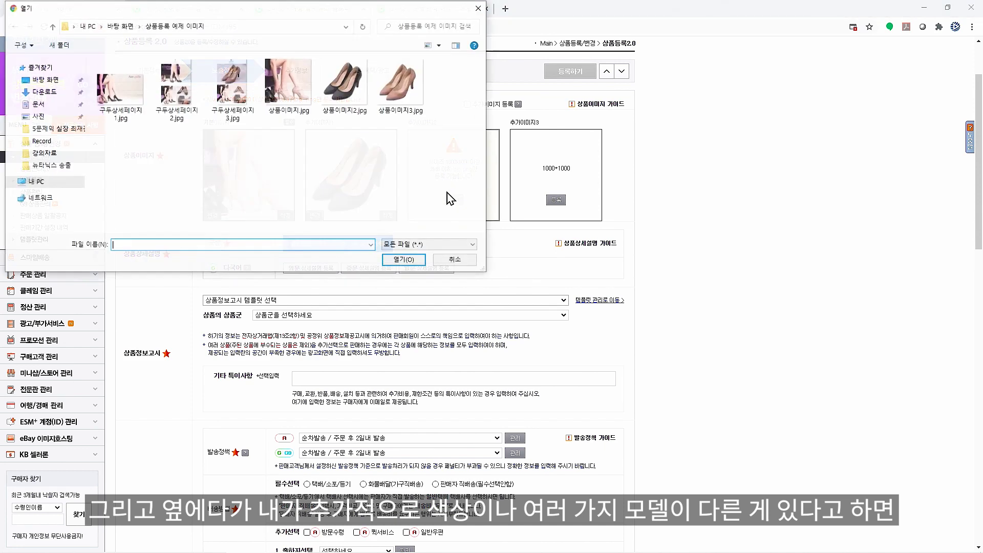
{"action": "double_click", "coordinate": [410, 92]}
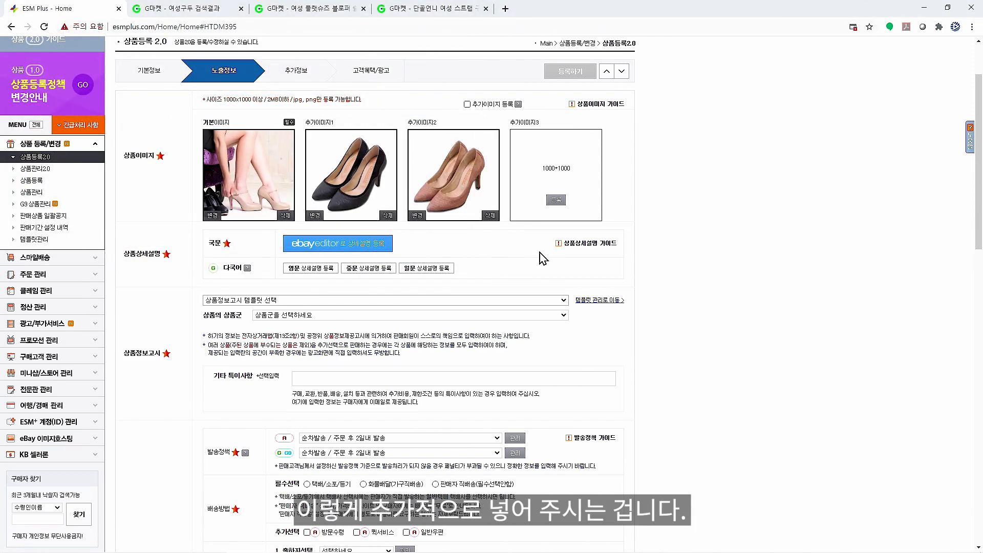
Open the Korean product description in ebay editor and insert 구두상세페이지1.jpg, 구두상세페이지2.jpg and 구두상세페이지3.jpg from the PC.
{"action": "left_click", "coordinate": [346, 248]}
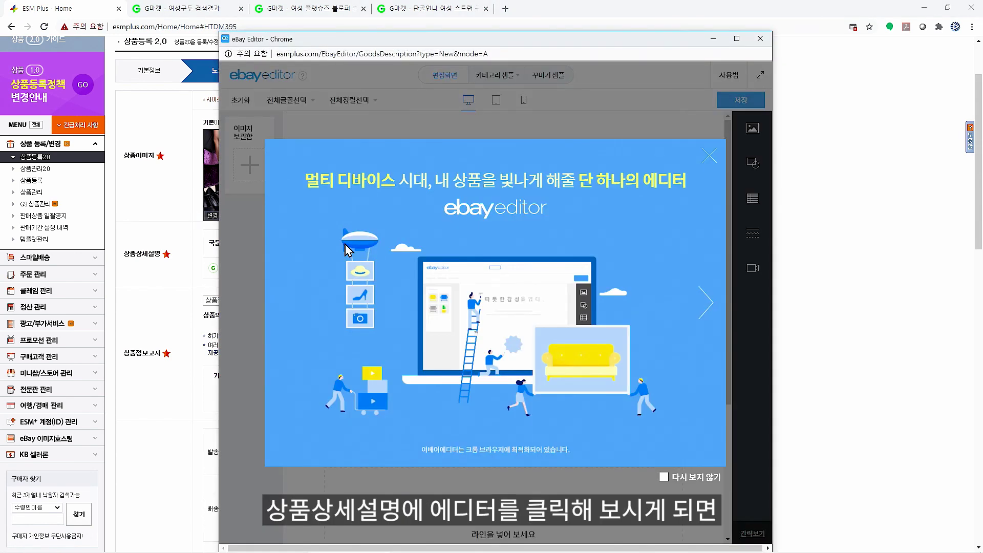
{"action": "left_click", "coordinate": [709, 156]}
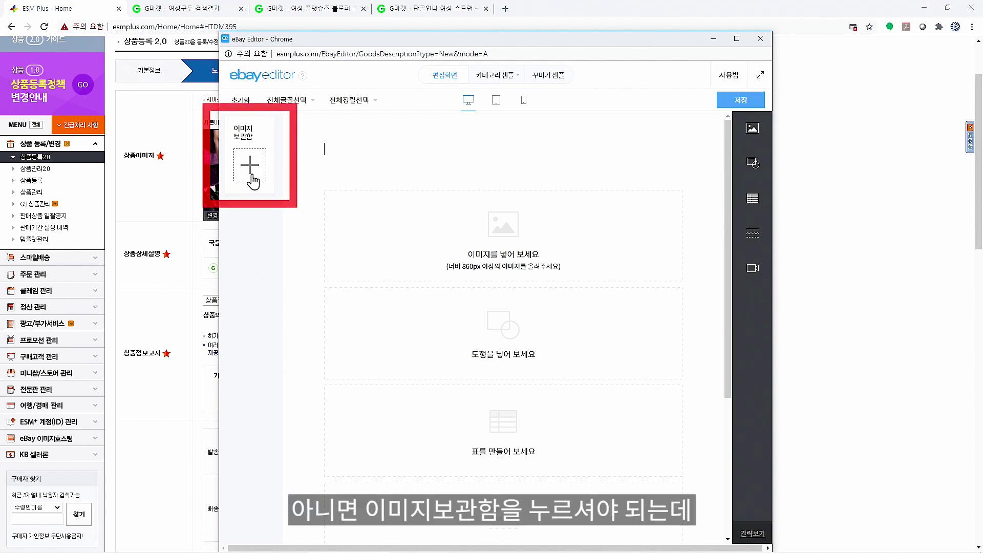
{"action": "left_click", "coordinate": [751, 136]}
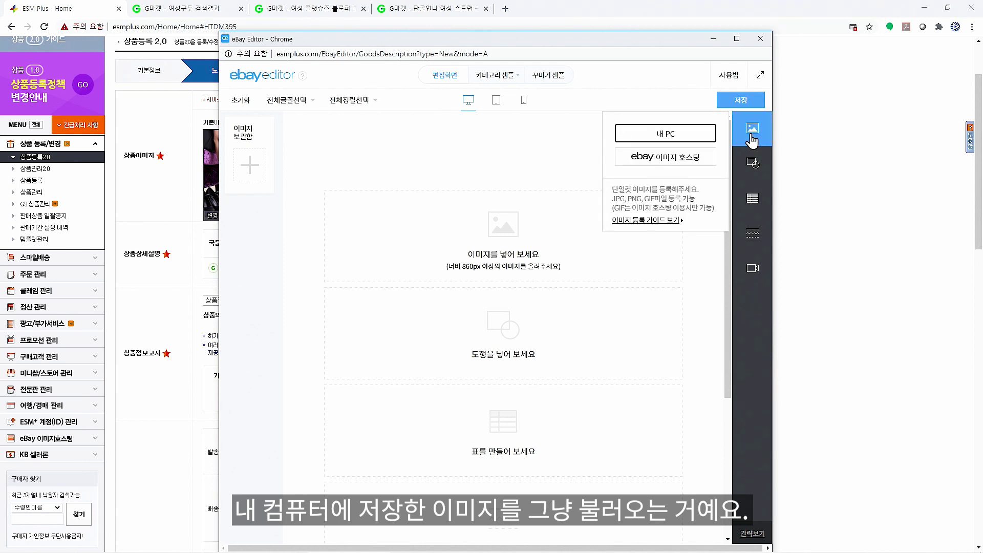
{"action": "left_click", "coordinate": [666, 140]}
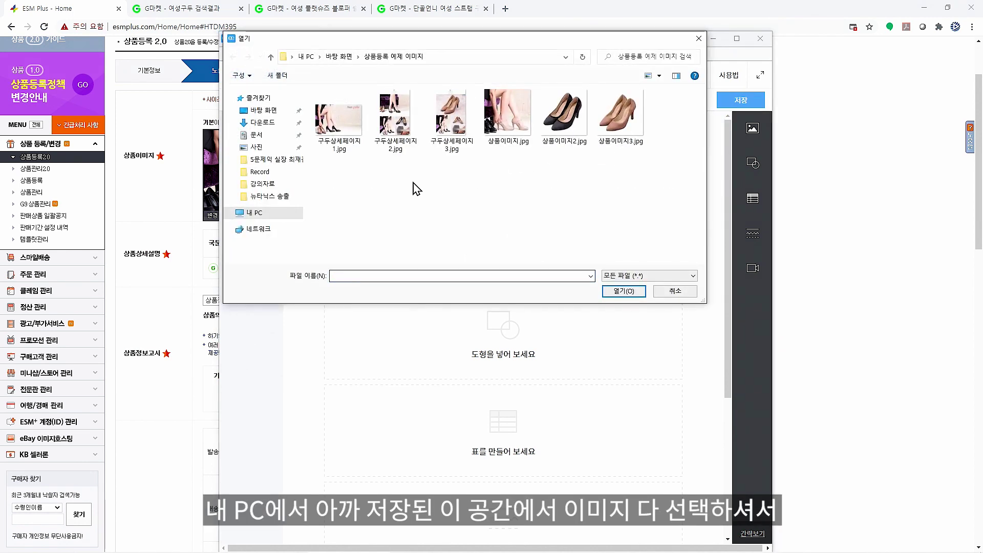
{"action": "left_click", "coordinate": [340, 146]}
{"action": "left_click", "coordinate": [457, 125], "text": "shift"}
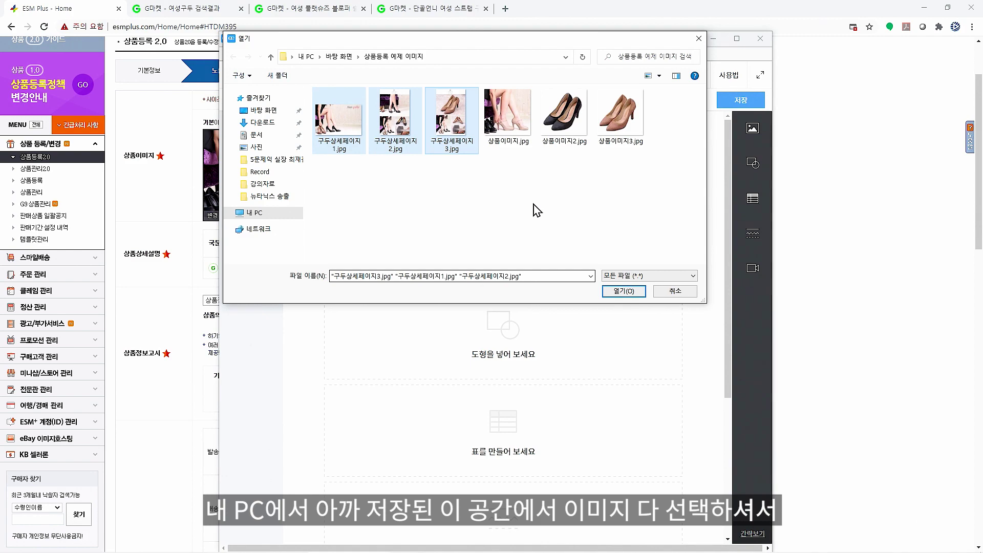
{"action": "left_click", "coordinate": [617, 292]}
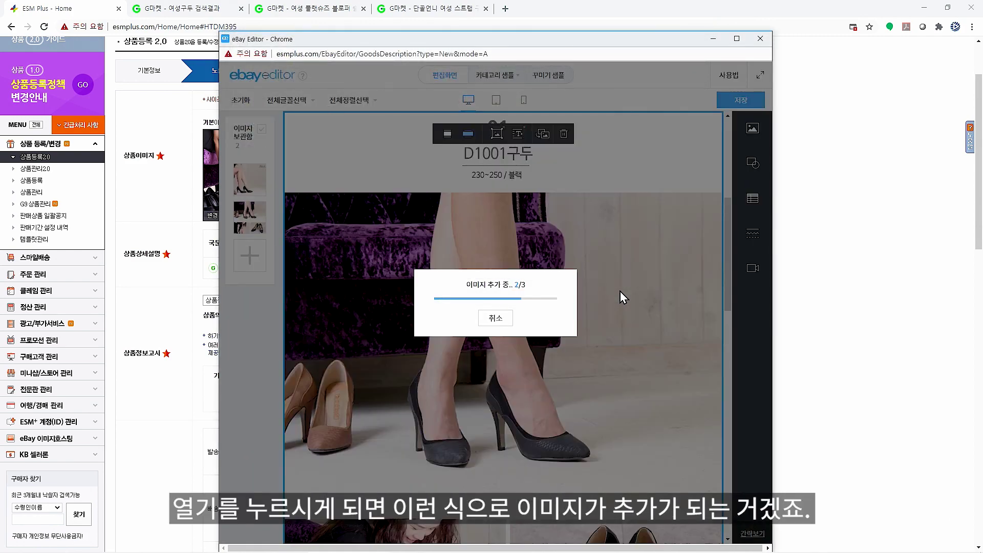
Look over the inserted detail-page images and save the product description.
{"action": "scroll", "coordinate": [676, 282], "scroll_direction": "down", "scroll_amount": 10}
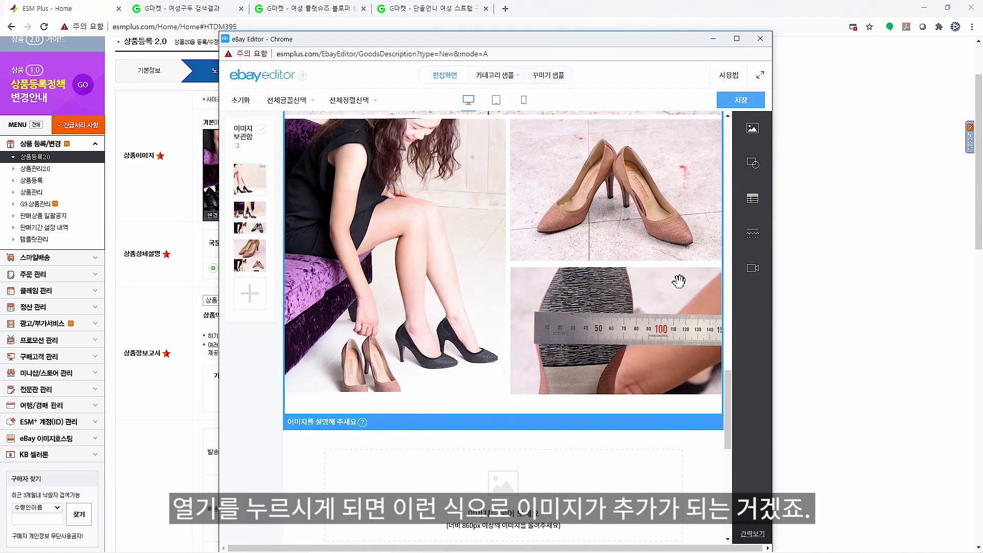
{"action": "scroll", "coordinate": [680, 286], "scroll_direction": "down", "scroll_amount": 4}
{"action": "scroll", "coordinate": [680, 285], "scroll_direction": "up", "scroll_amount": 10}
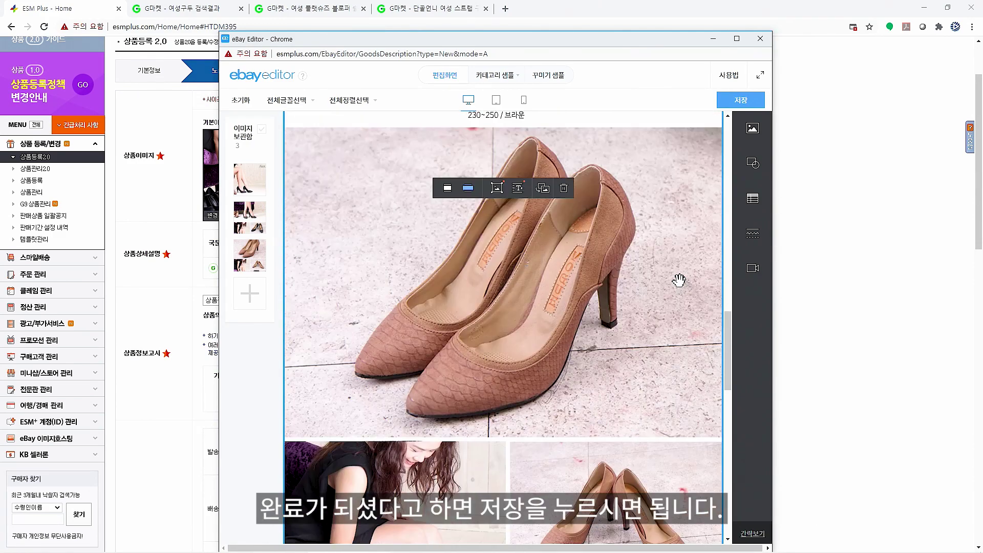
{"action": "left_click", "coordinate": [730, 101]}
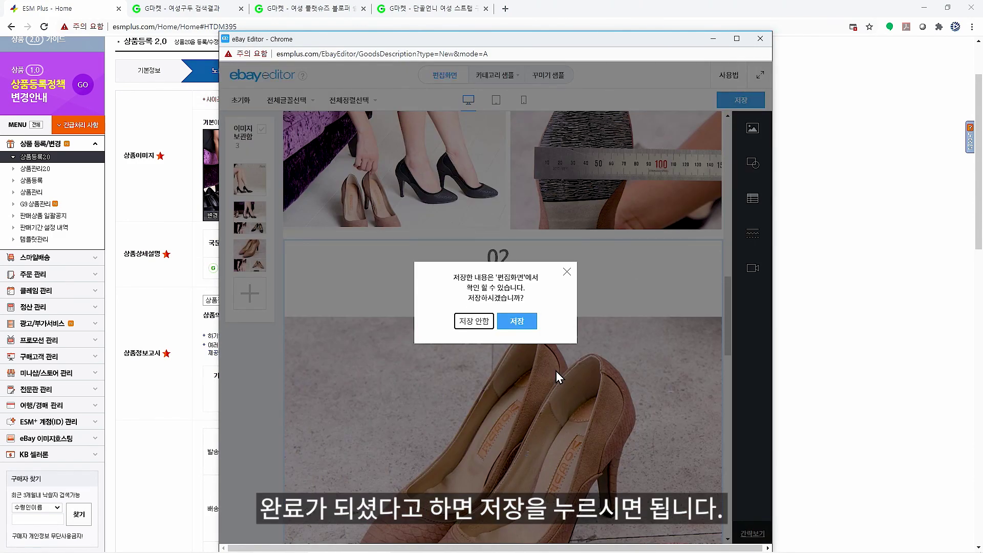
{"action": "left_click", "coordinate": [526, 322]}
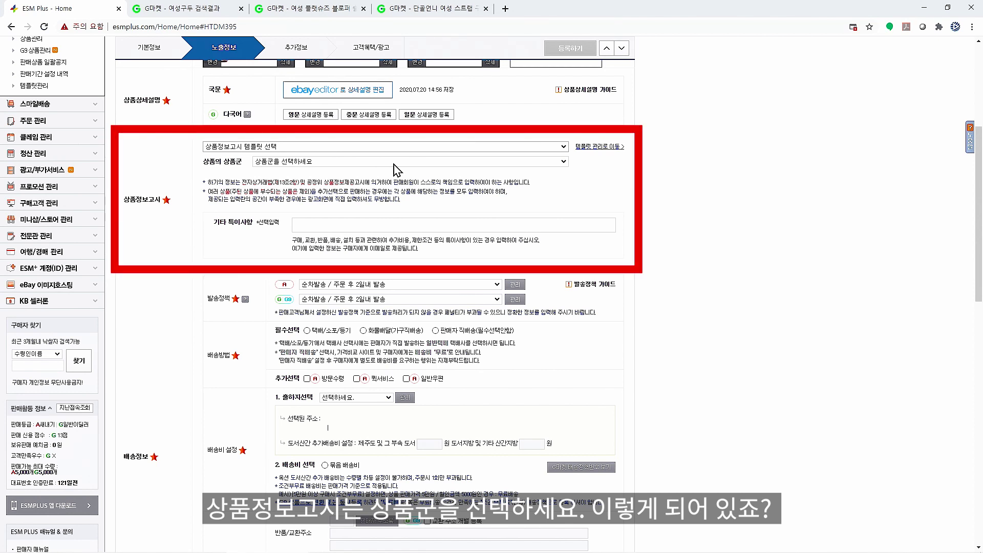
Set the product notice group (상품군) to 구두/신발, with main material "1등급 한우 가죽" and color "브라운 블랙 레드".
{"action": "left_click", "coordinate": [394, 163]}
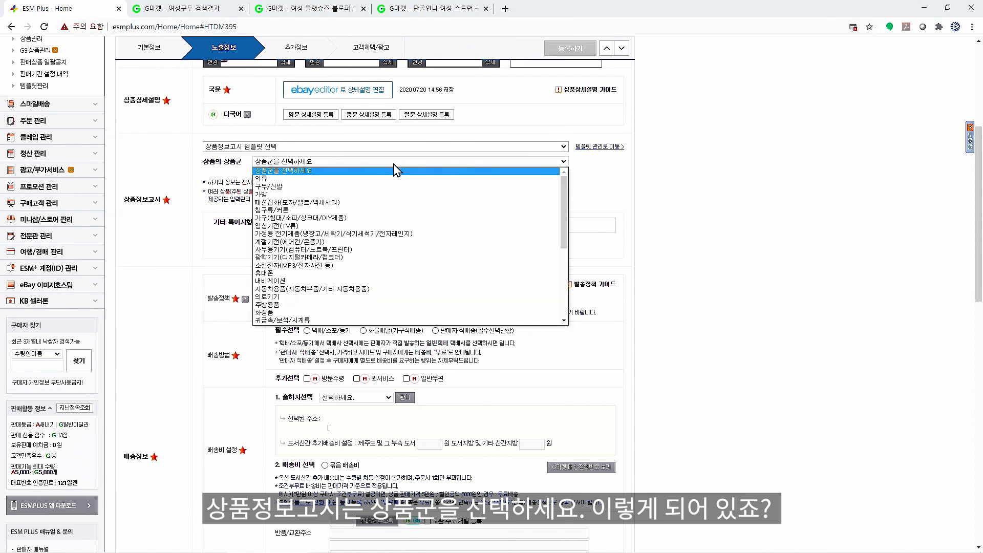
{"action": "left_click", "coordinate": [362, 188]}
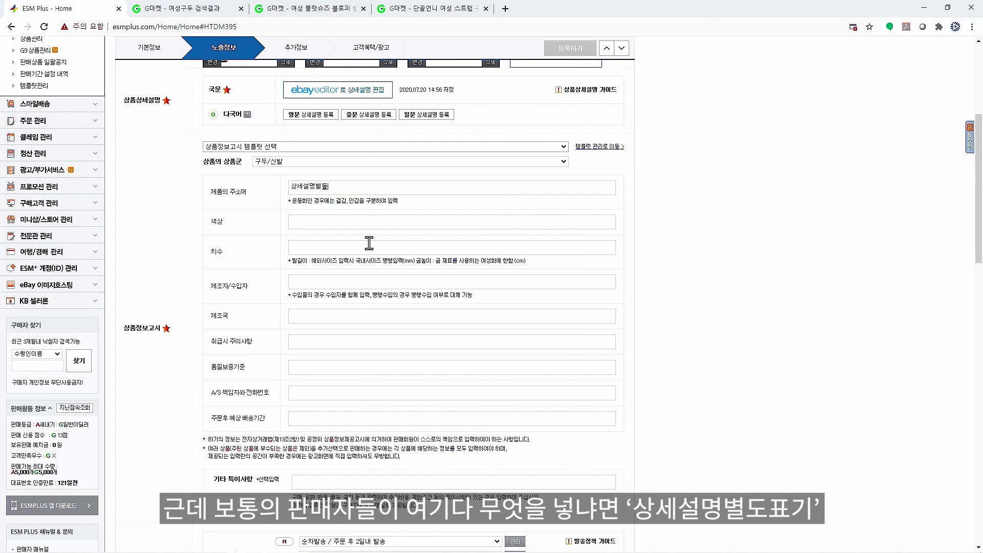
{"action": "key", "text": "ctrl+a"}
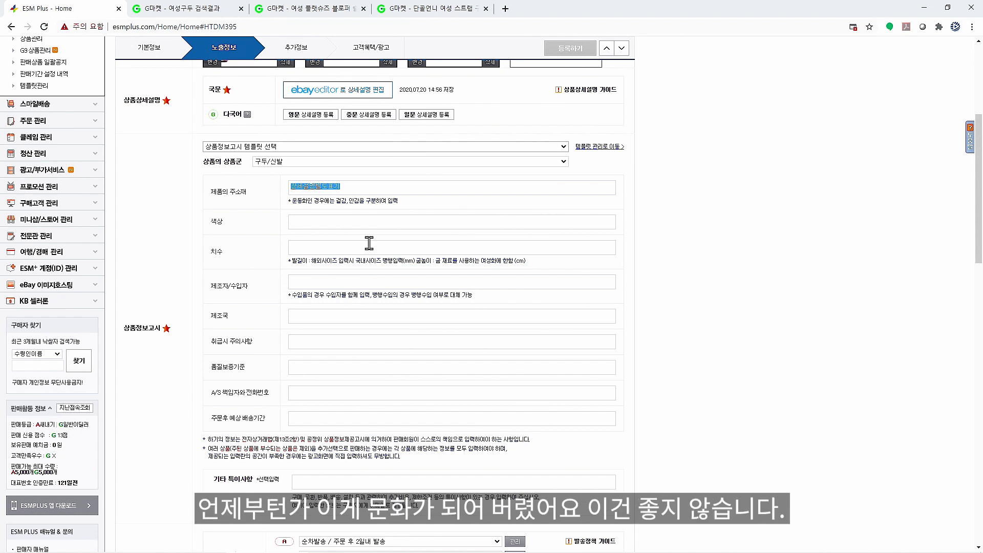
{"action": "left_click", "coordinate": [285, 222]}
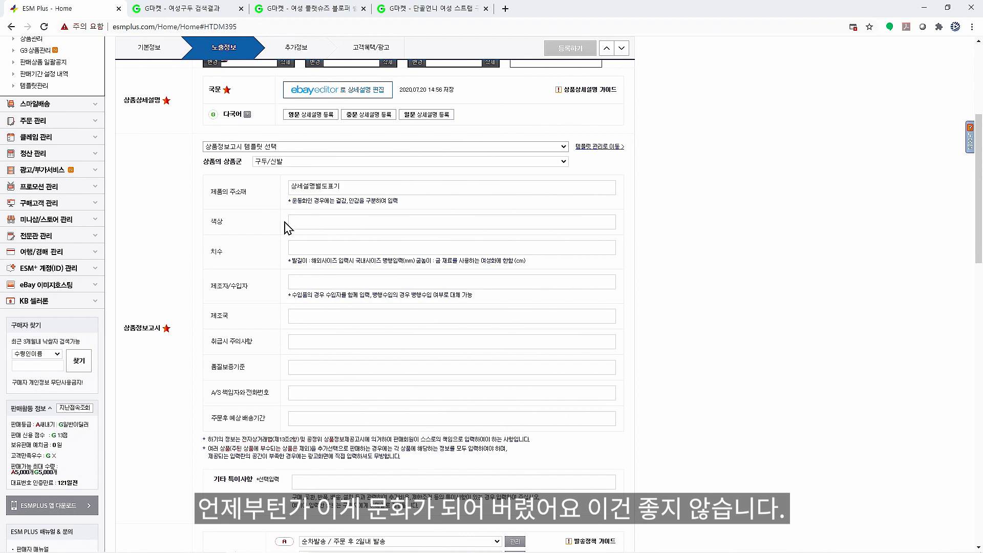
{"action": "double_click", "coordinate": [365, 186]}
{"action": "key", "text": "BackSpace"}
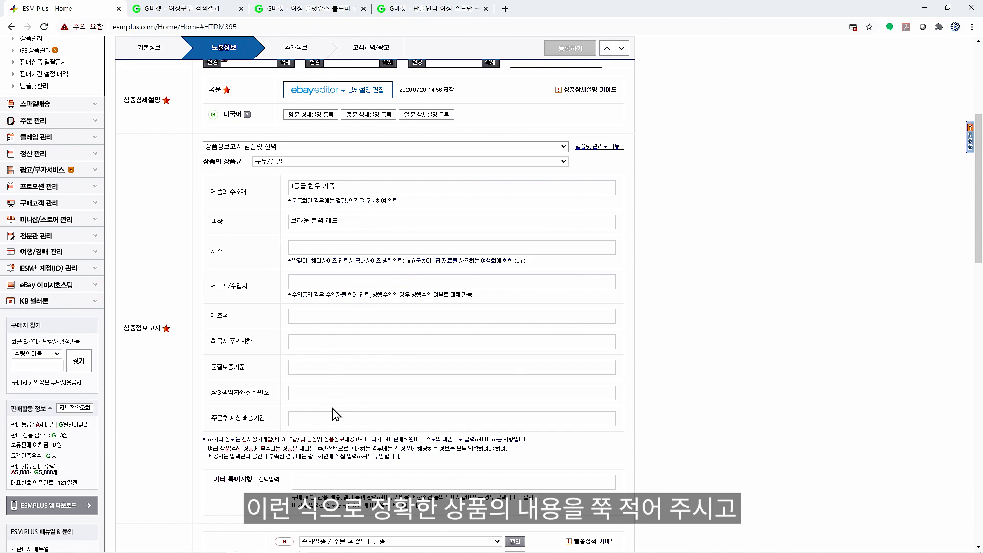
Start a new Auction dispatch policy (발송정책) in the shipping information and choose 당일발송 as its type.
{"action": "scroll", "coordinate": [335, 415], "scroll_direction": "down", "scroll_amount": 7}
{"action": "scroll", "coordinate": [335, 417], "scroll_direction": "down", "scroll_amount": 2}
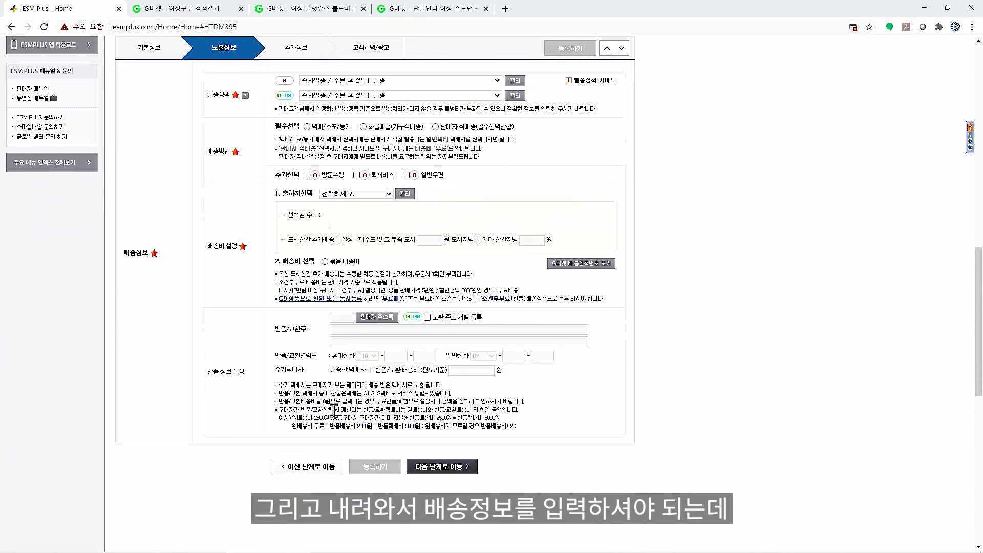
{"action": "scroll", "coordinate": [329, 156], "scroll_direction": "up", "scroll_amount": 1}
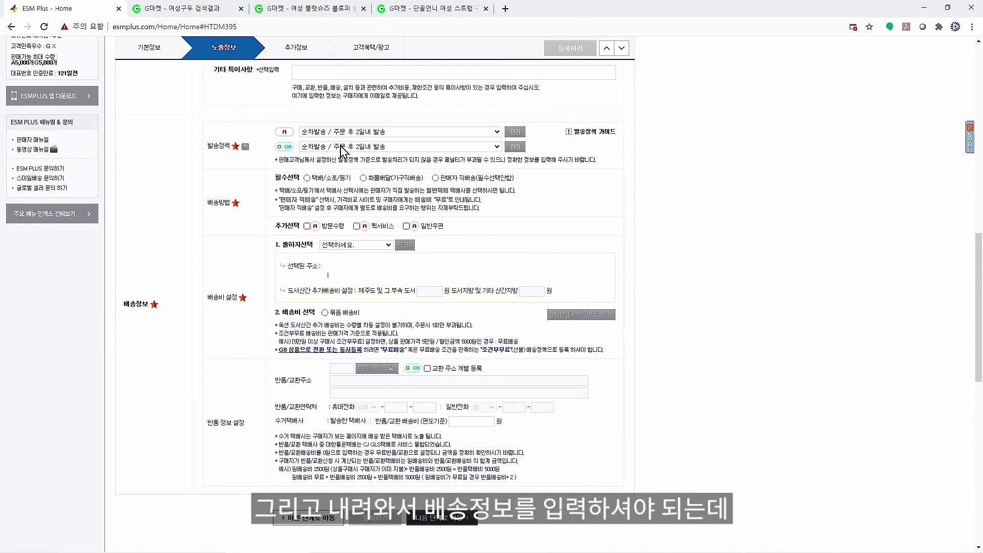
{"action": "left_click", "coordinate": [513, 134]}
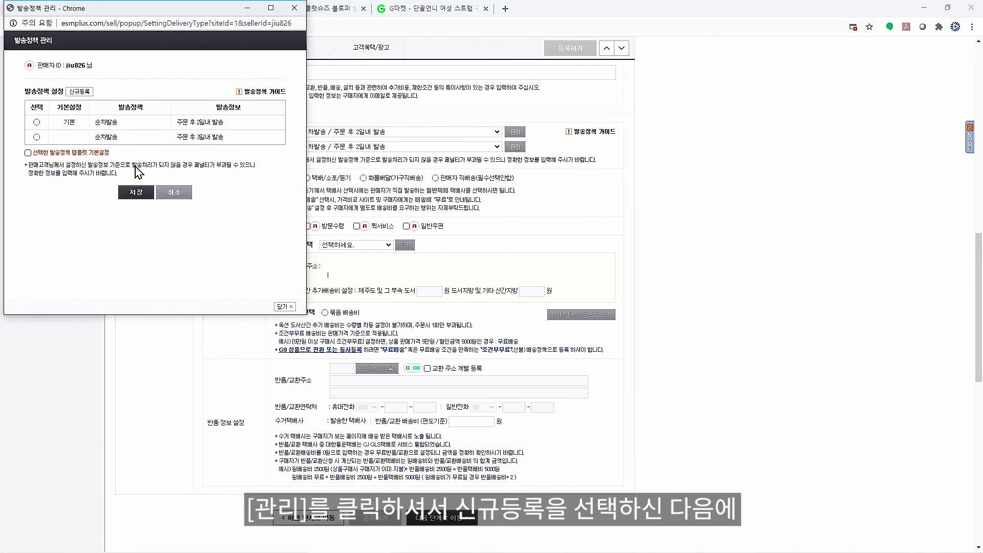
{"action": "left_click", "coordinate": [77, 92]}
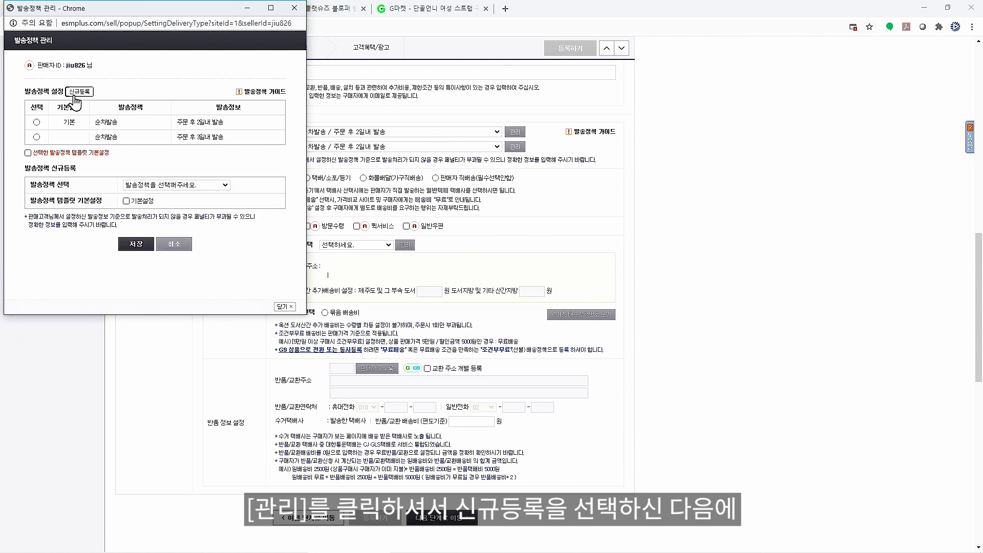
{"action": "left_click", "coordinate": [161, 185]}
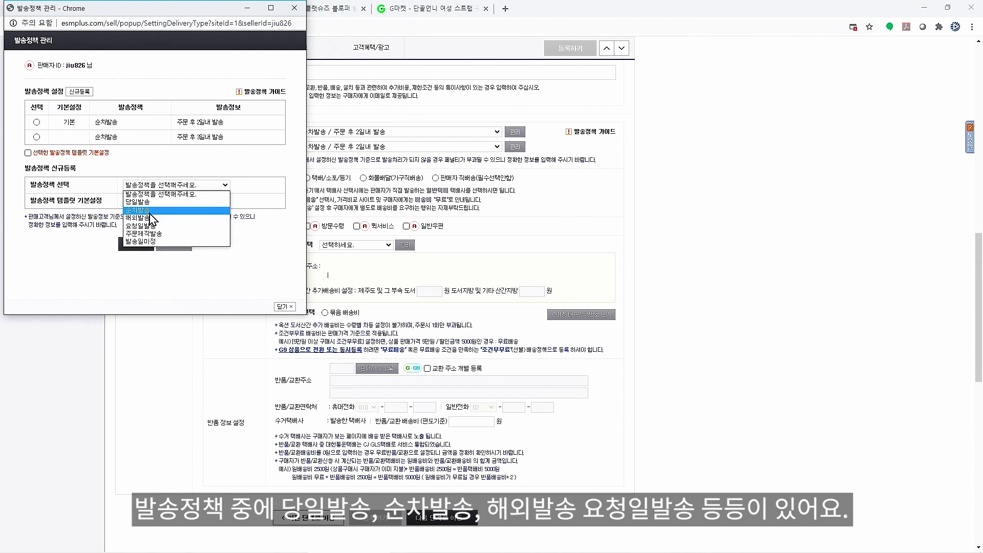
{"action": "left_click", "coordinate": [149, 203]}
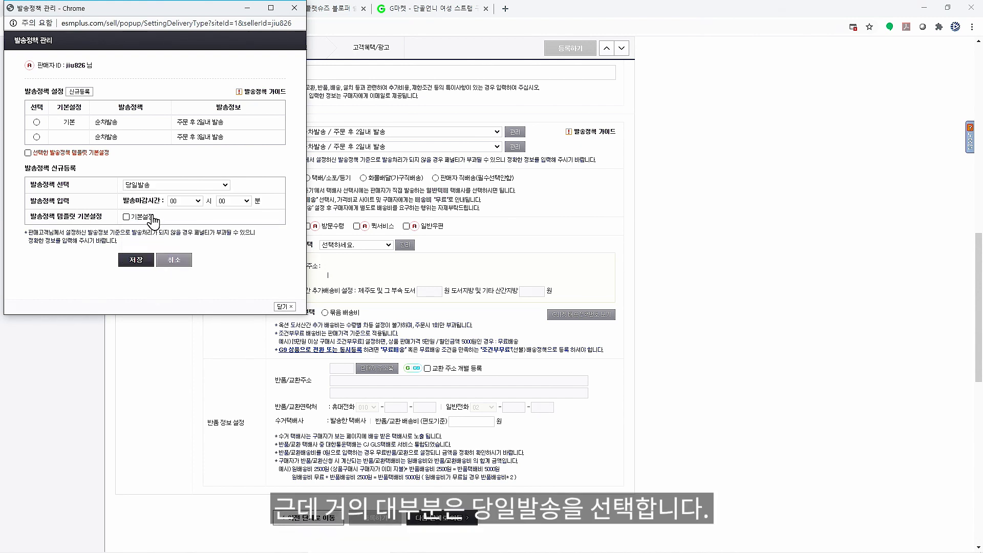
Set the 당일발송 cutoff time to 12:00, save the policy and apply it to the Auction listing.
{"action": "left_click", "coordinate": [183, 201]}
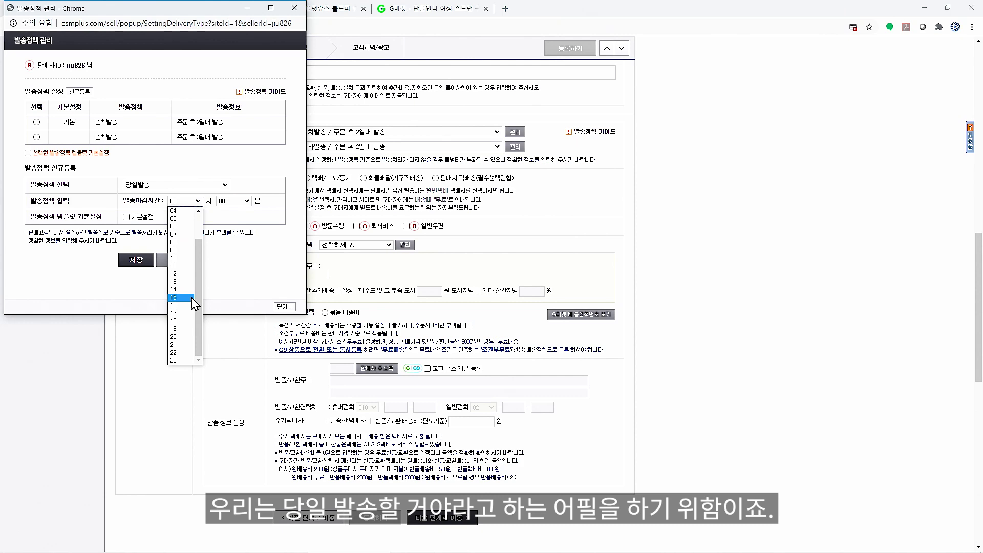
{"action": "left_click", "coordinate": [180, 297]}
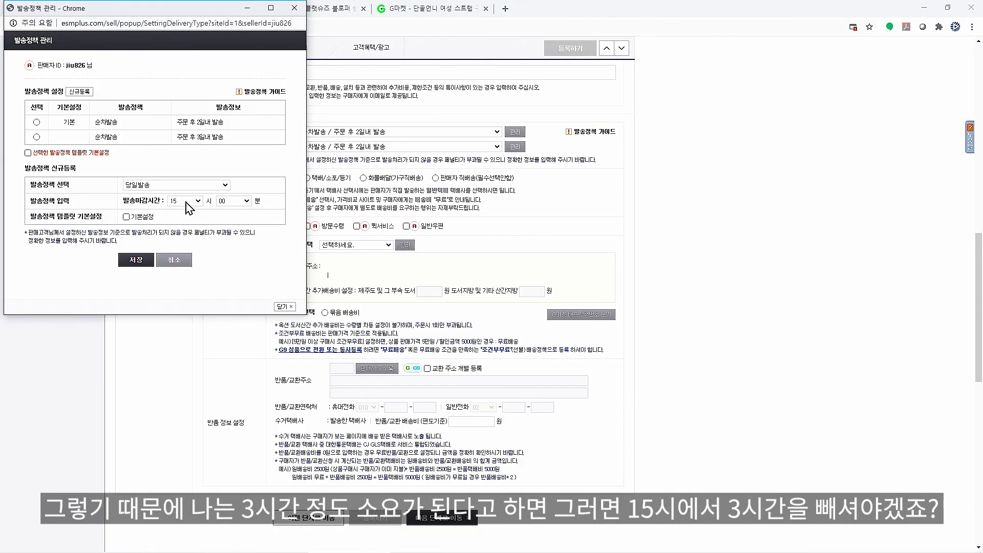
{"action": "left_click", "coordinate": [187, 203]}
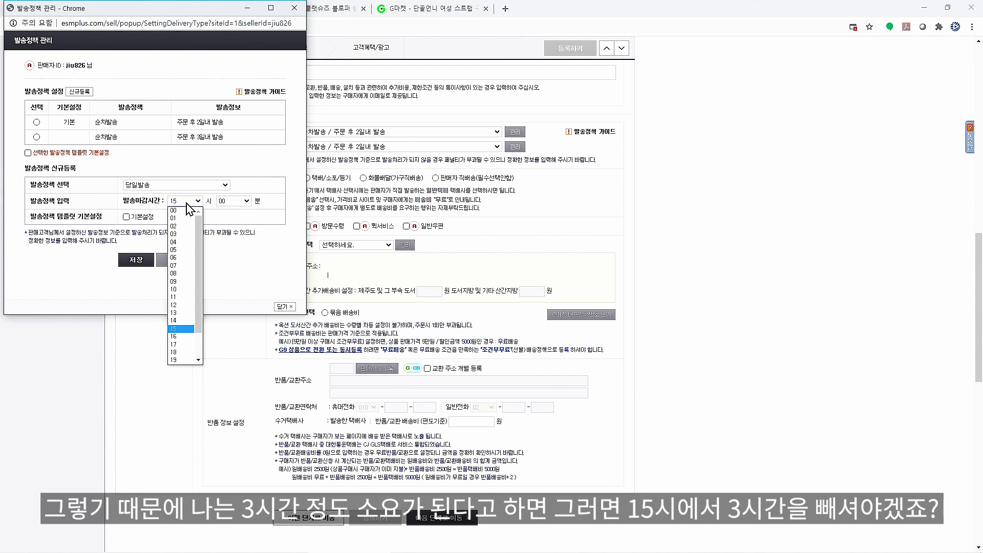
{"action": "left_click", "coordinate": [183, 305]}
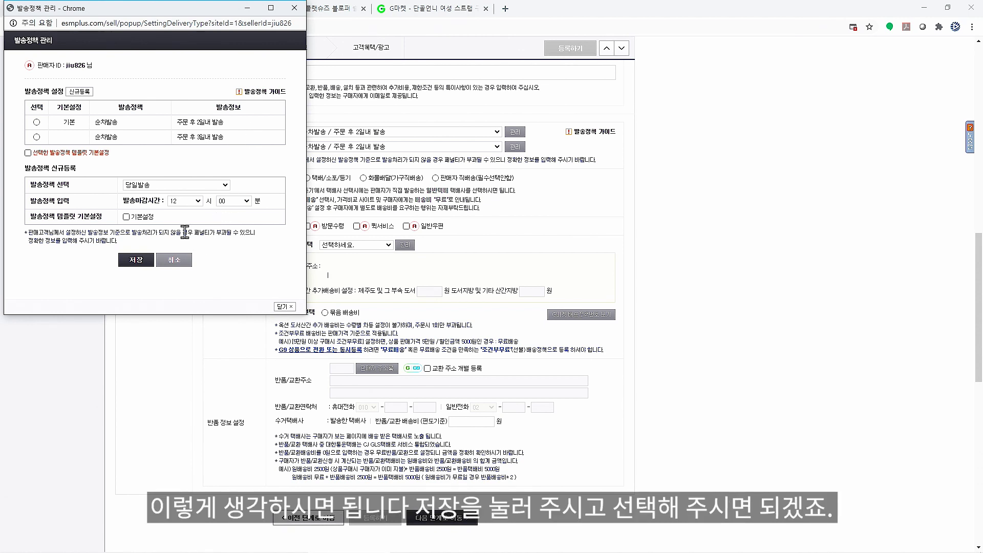
{"action": "left_click", "coordinate": [136, 260]}
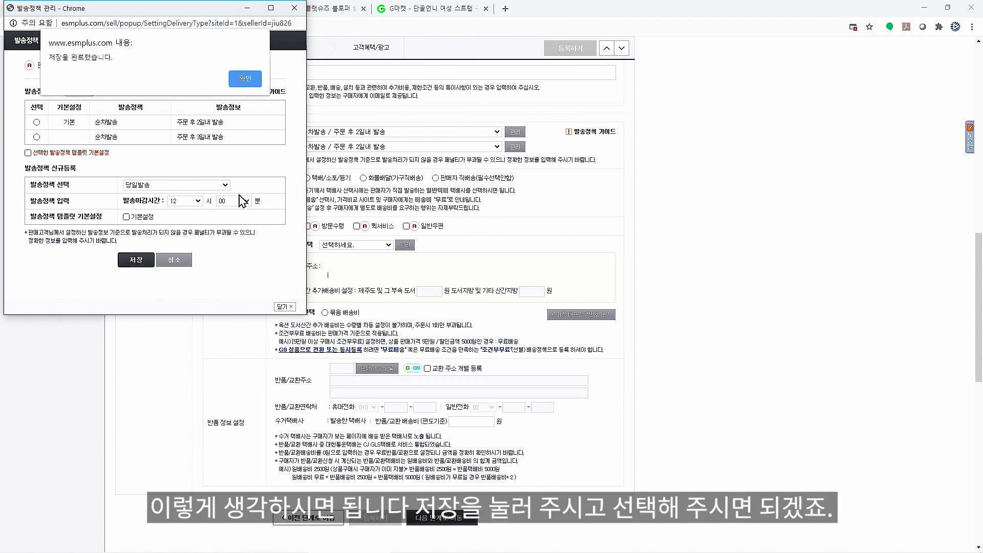
{"action": "key", "text": "Return"}
{"action": "left_click", "coordinate": [135, 207]}
{"action": "key", "text": "Return"}
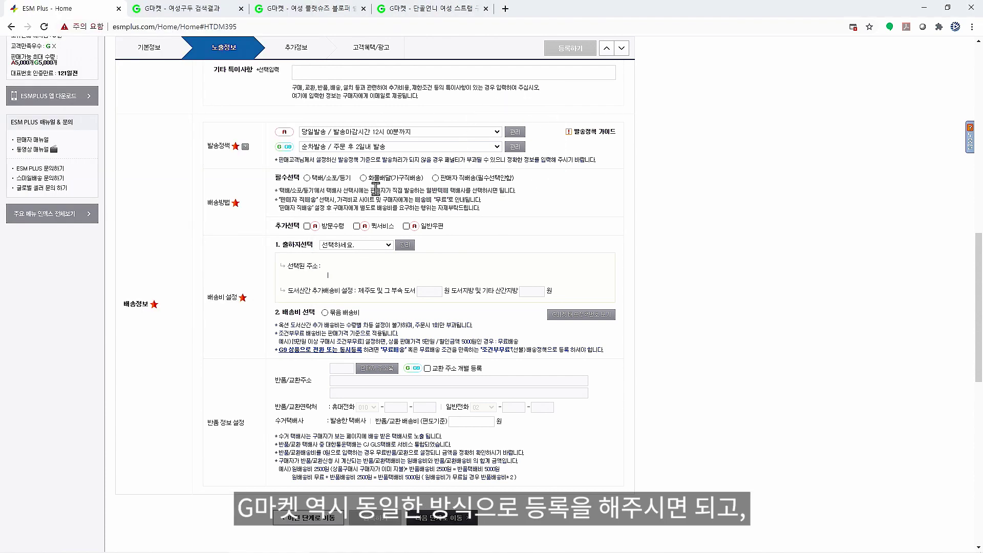
Choose 택배/소포/등기 as the required shipping method with CJ택배 as the courier.
{"action": "left_click", "coordinate": [307, 178]}
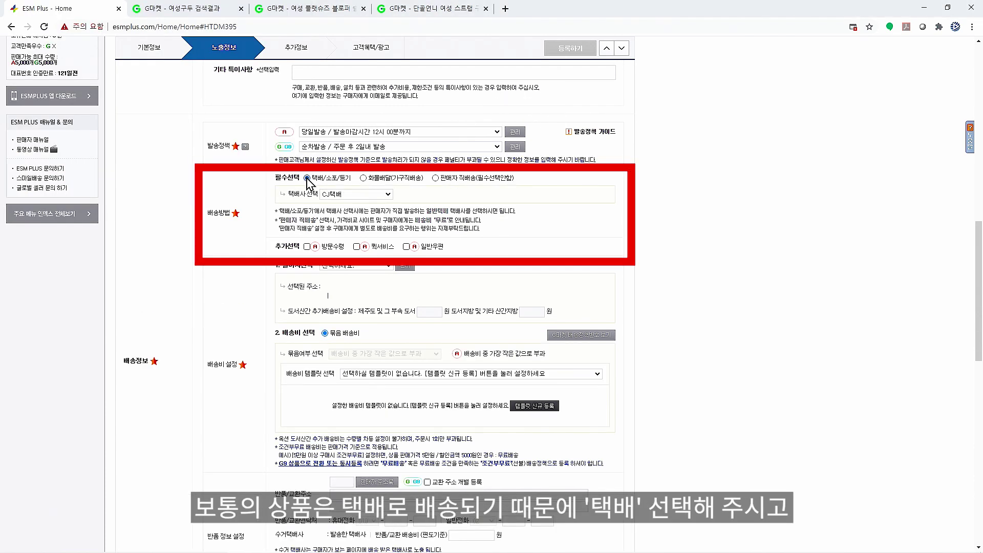
{"action": "left_click", "coordinate": [330, 195]}
{"action": "left_click", "coordinate": [330, 195]}
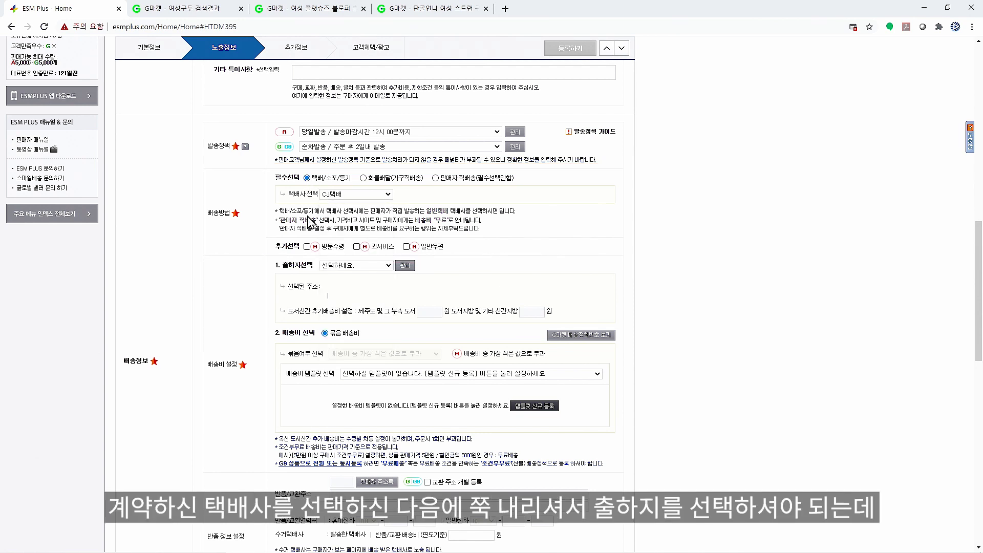
Open shipping-origin (출하지) management, start a new origin entry and bring up the seller address book.
{"action": "scroll", "coordinate": [261, 250], "scroll_direction": "down", "scroll_amount": 2}
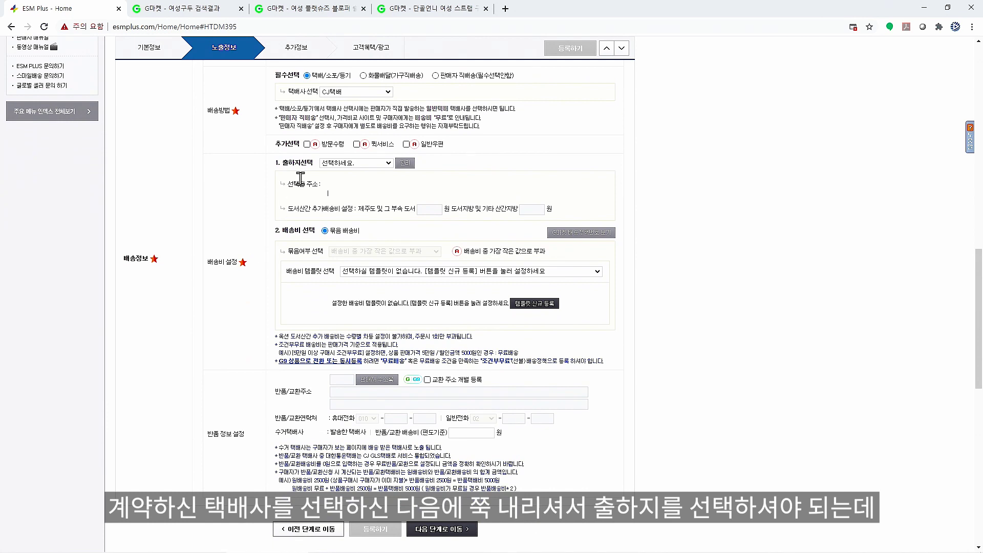
{"action": "left_click", "coordinate": [402, 162]}
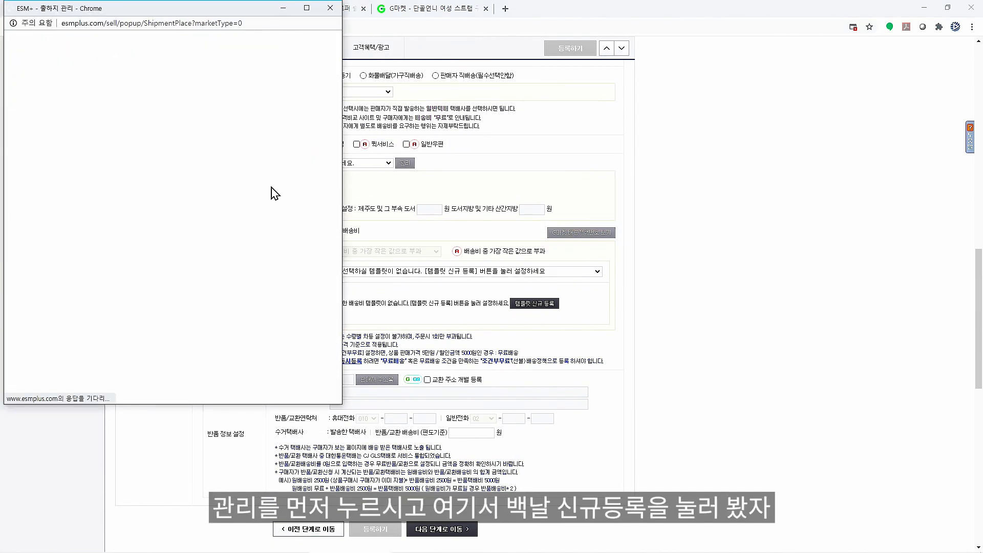
{"action": "left_click", "coordinate": [92, 217]}
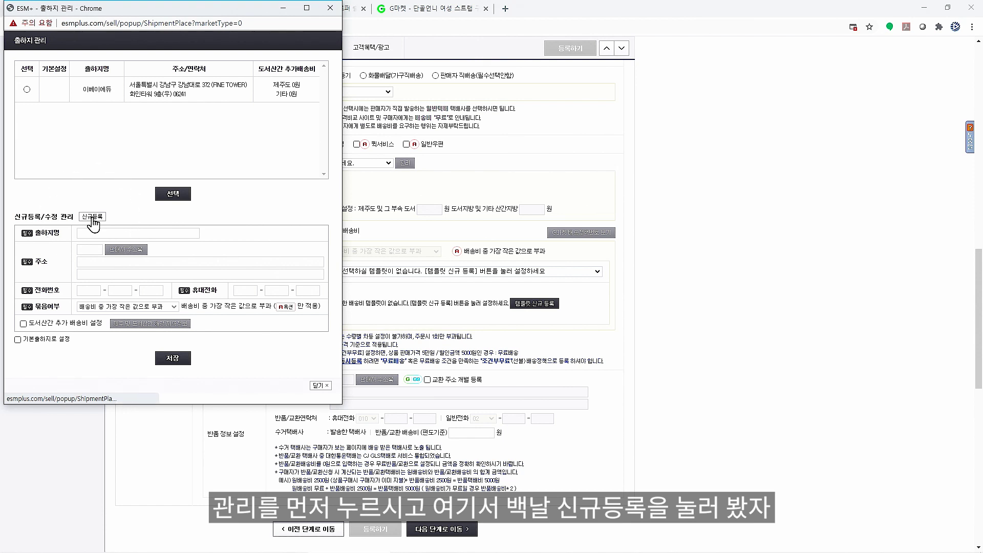
{"action": "left_click", "coordinate": [117, 258]}
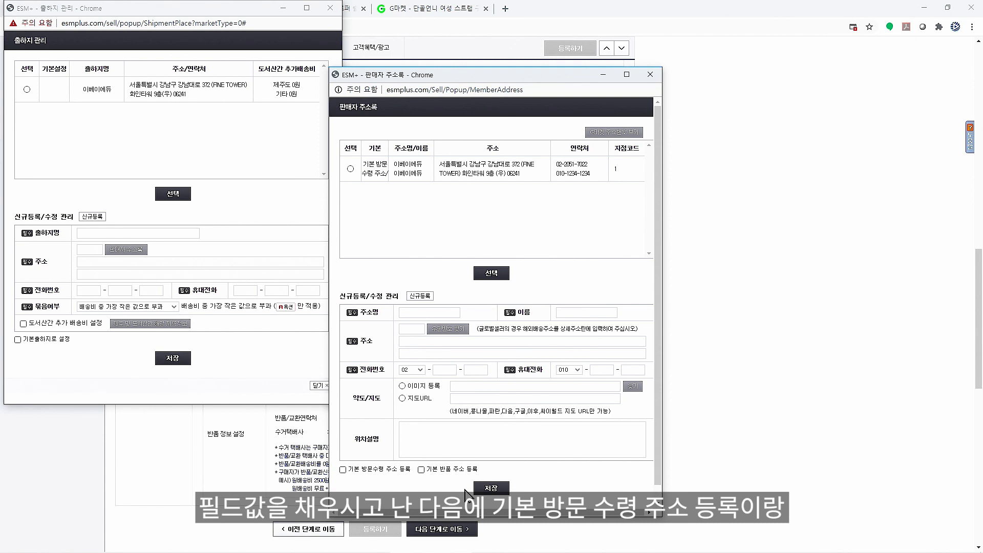
Mark the new address-book entry as both the default pickup address (기본 방문수령 주소) and default return address (기본 반품 주소).
{"action": "left_click", "coordinate": [343, 471]}
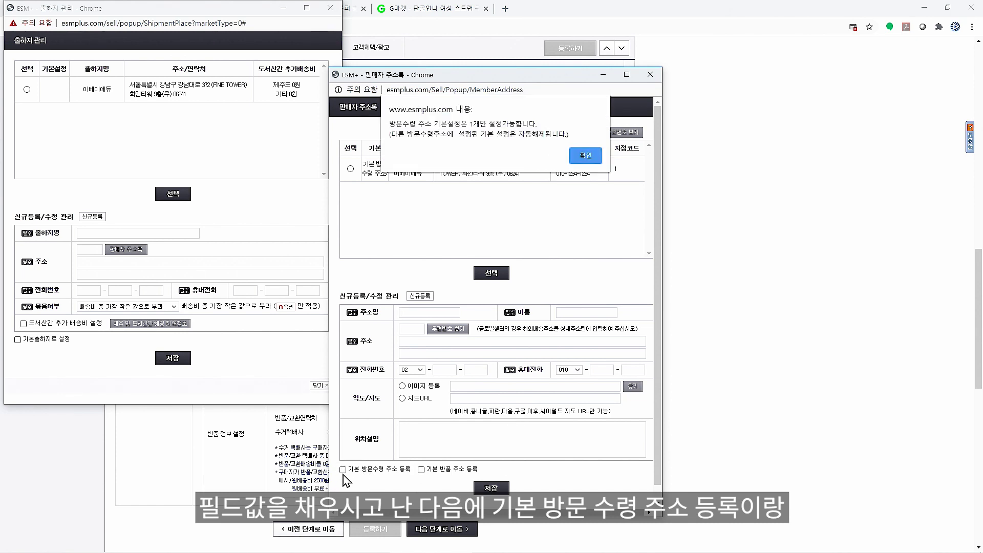
{"action": "left_click", "coordinate": [585, 156]}
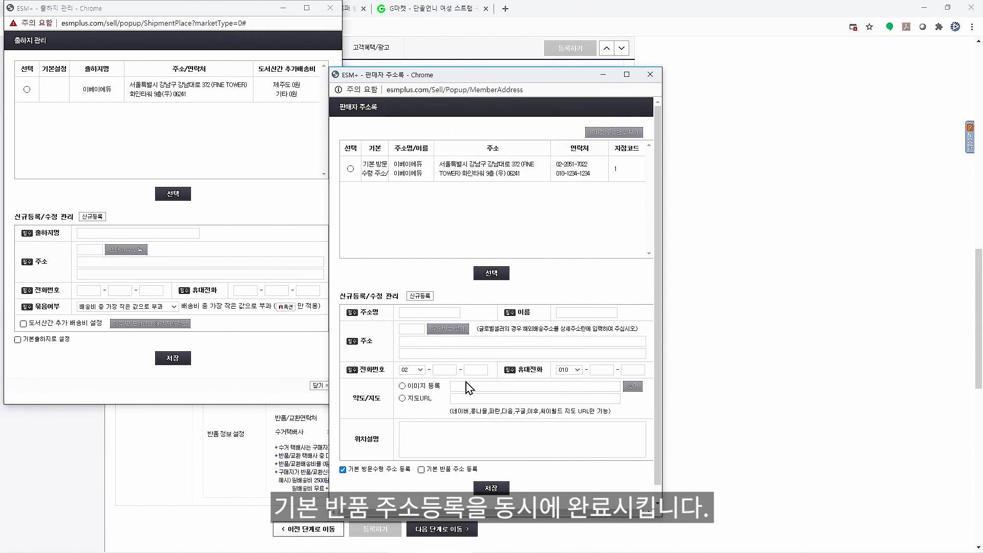
{"action": "left_click", "coordinate": [420, 469]}
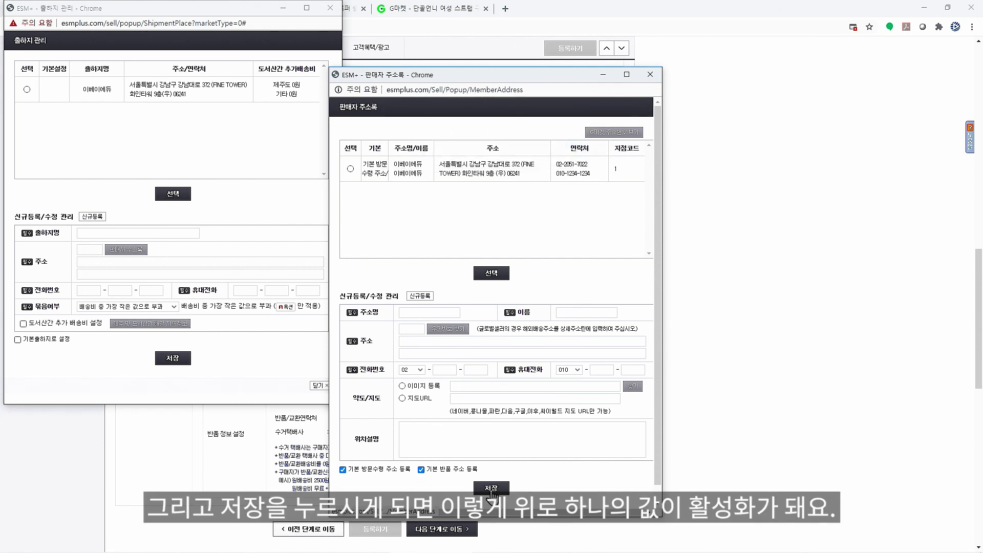
{"action": "left_click", "coordinate": [425, 173]}
{"action": "left_click", "coordinate": [424, 173]}
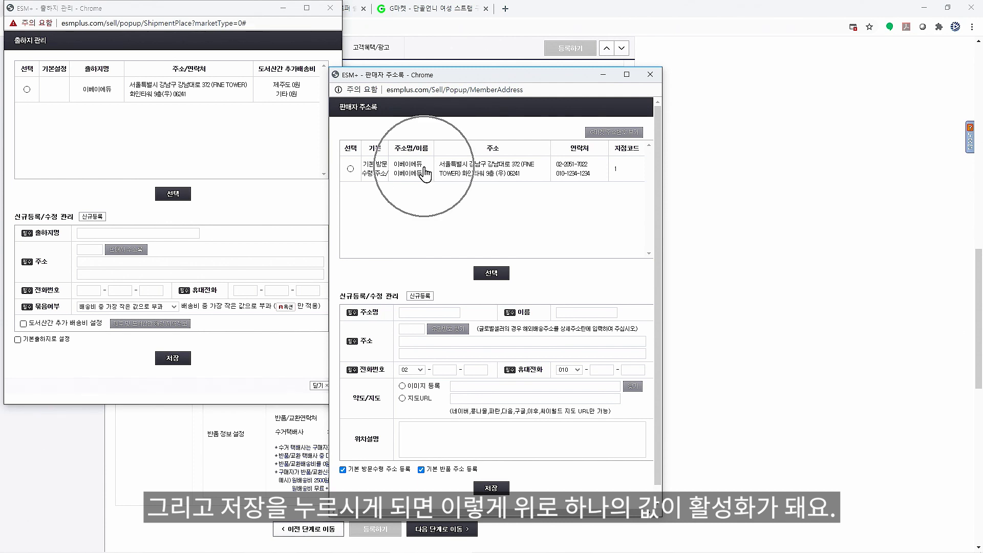
Fill the new shipping origin with the saved 이베이에듀 address and enter an origin name.
{"action": "left_click", "coordinate": [352, 170]}
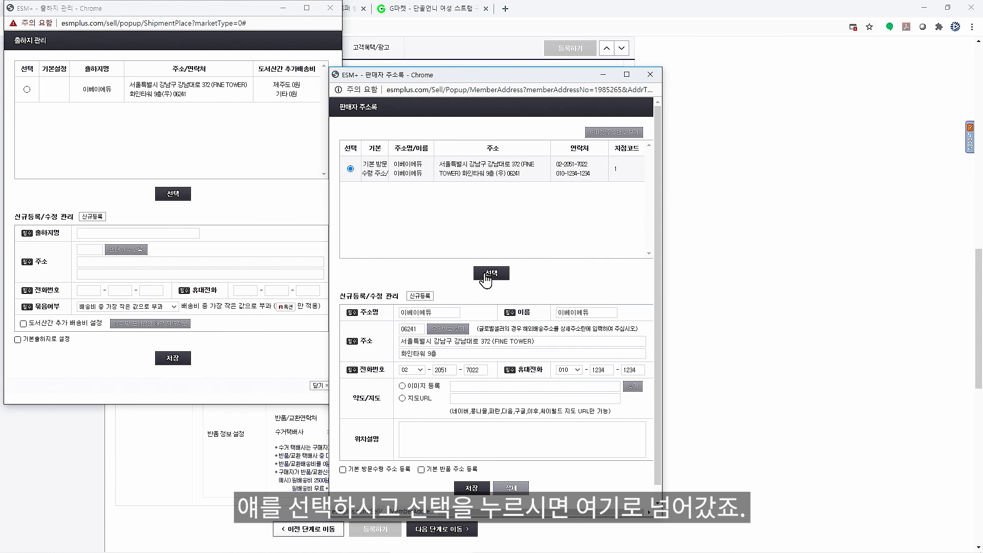
{"action": "left_click", "coordinate": [486, 275]}
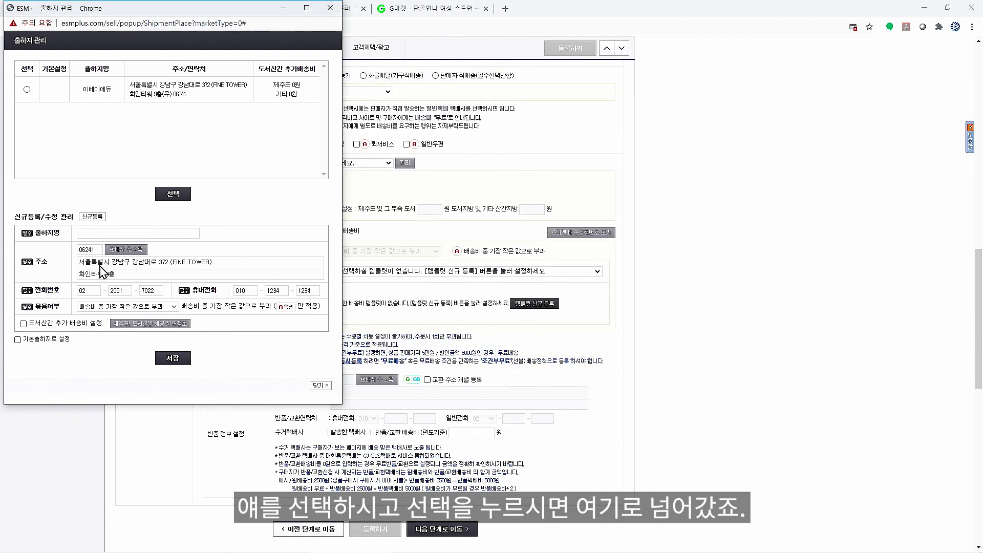
{"action": "left_click", "coordinate": [89, 231]}
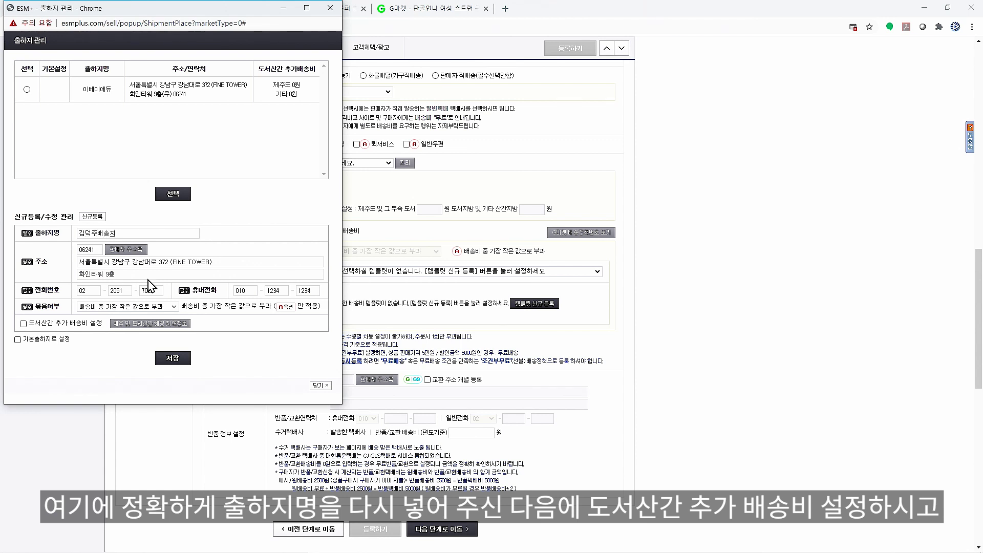
Enable the remote-area surcharge for the new origin, with 3000 won for Jeju and 7000 won for other remote areas.
{"action": "left_click", "coordinate": [72, 323]}
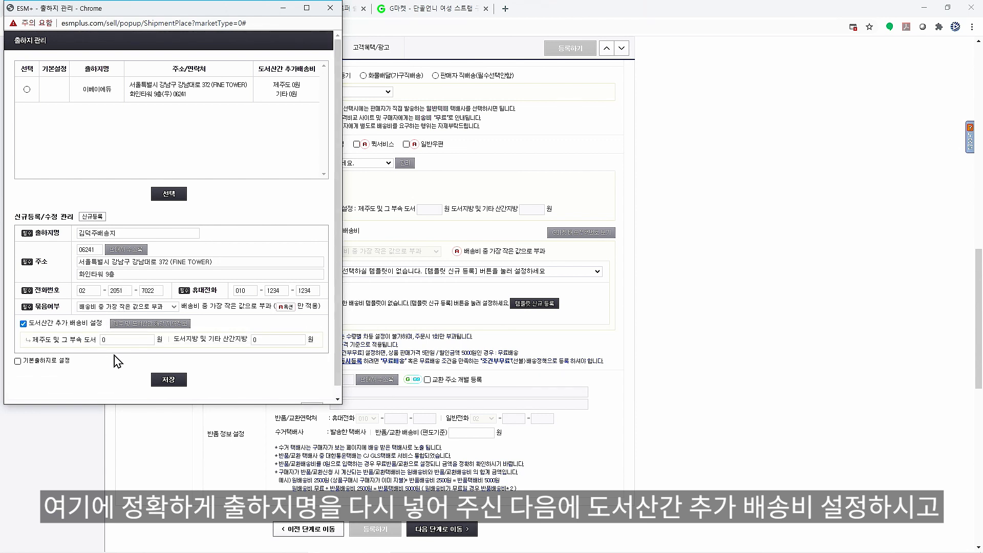
{"action": "left_click", "coordinate": [116, 342]}
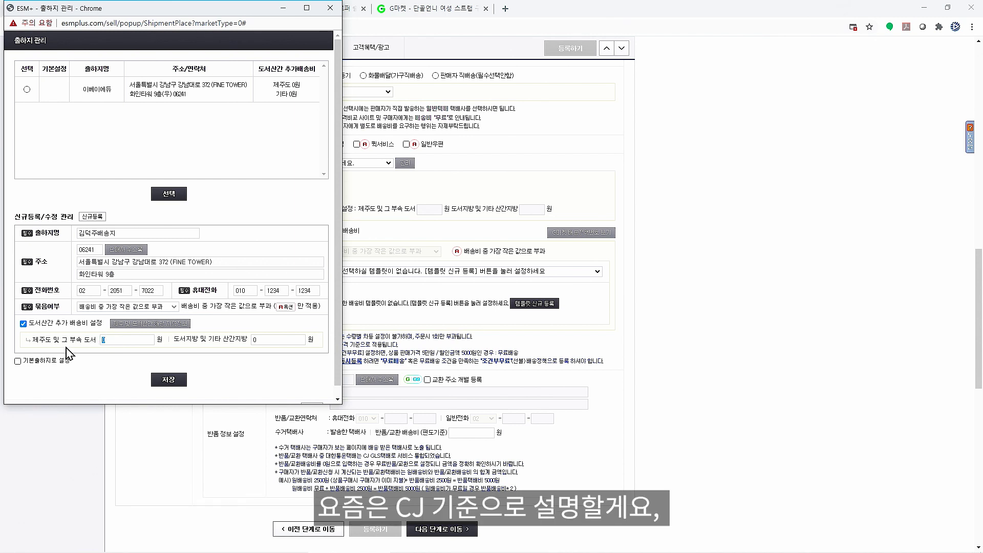
{"action": "type", "text": "3000"}
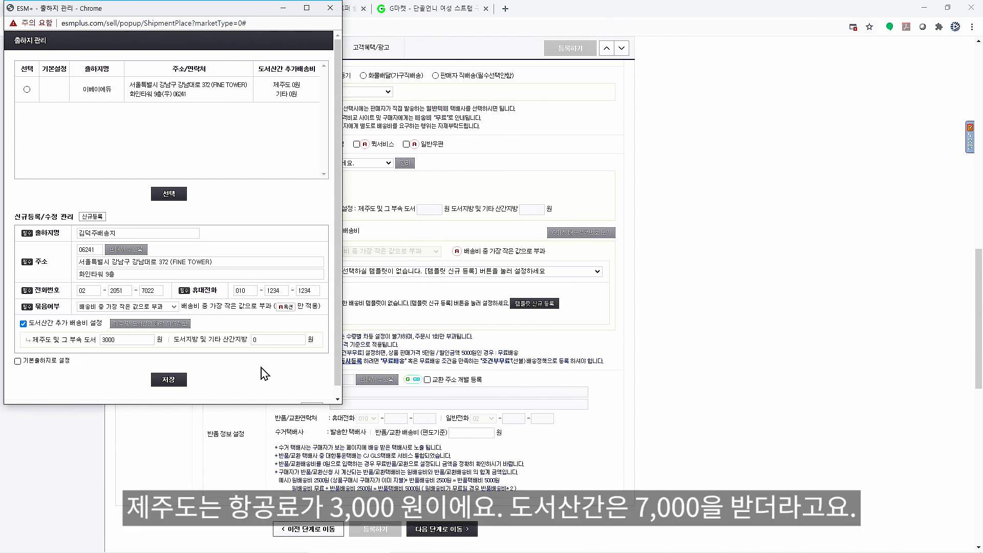
{"action": "left_click", "coordinate": [272, 338]}
{"action": "key", "text": "BackSpace"}
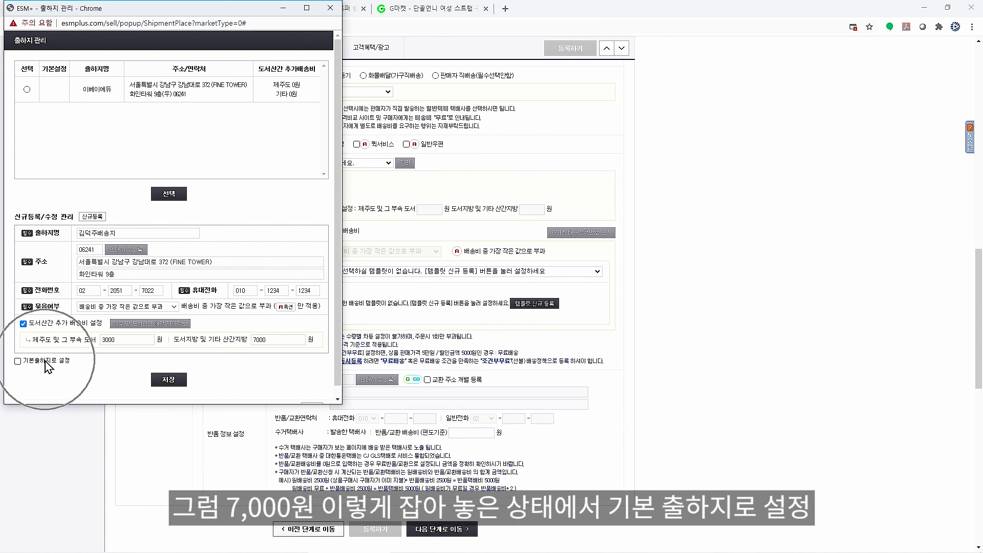
{"action": "left_click", "coordinate": [161, 380]}
Select the registered 이베이에듀 shipping origin and apply it to the product.
{"action": "left_click", "coordinate": [107, 86]}
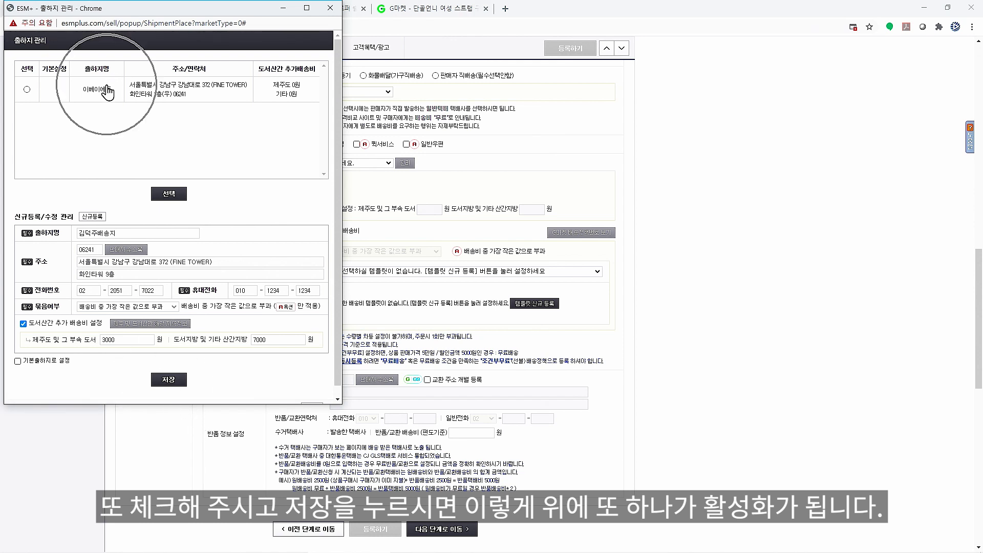
{"action": "left_click", "coordinate": [26, 90]}
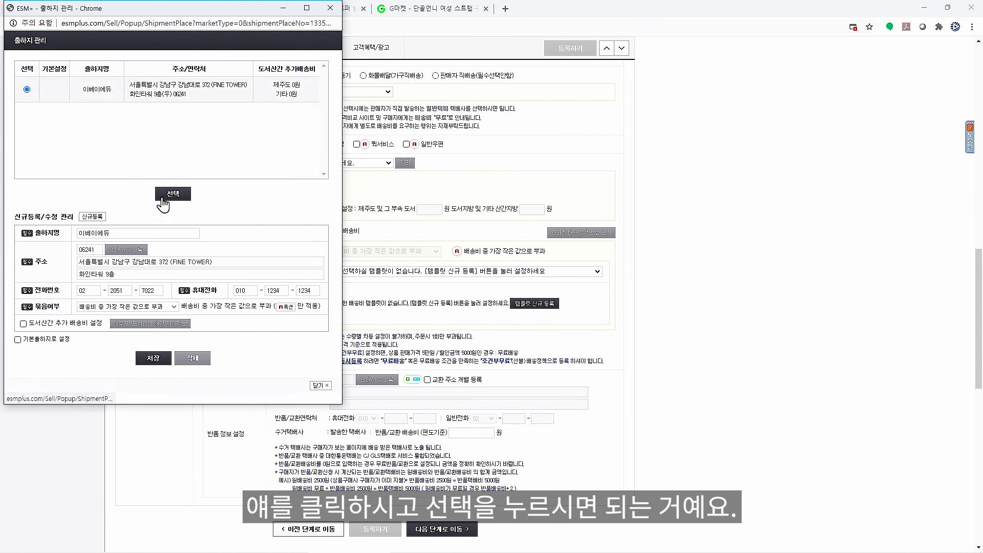
{"action": "left_click", "coordinate": [163, 197]}
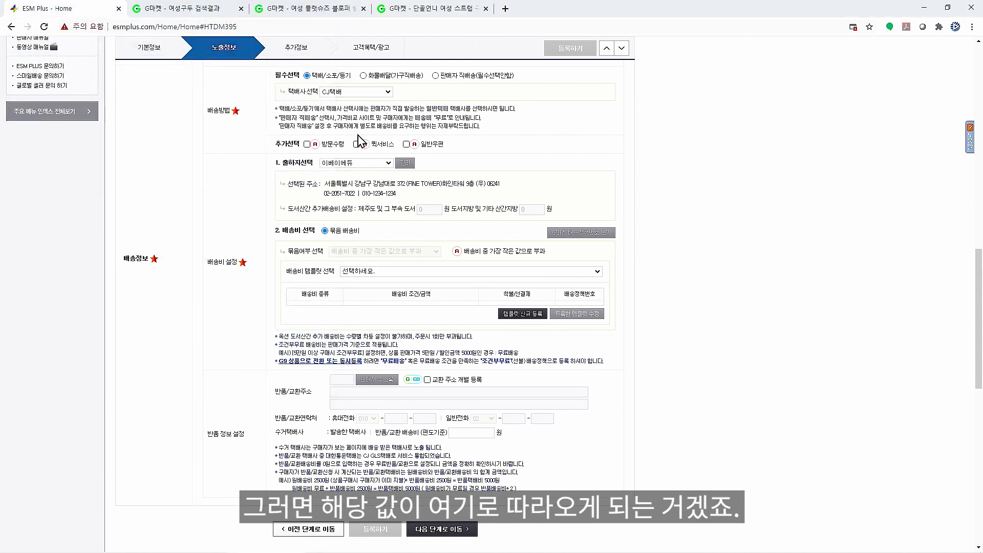
{"action": "left_click", "coordinate": [357, 182]}
{"action": "left_click", "coordinate": [358, 182]}
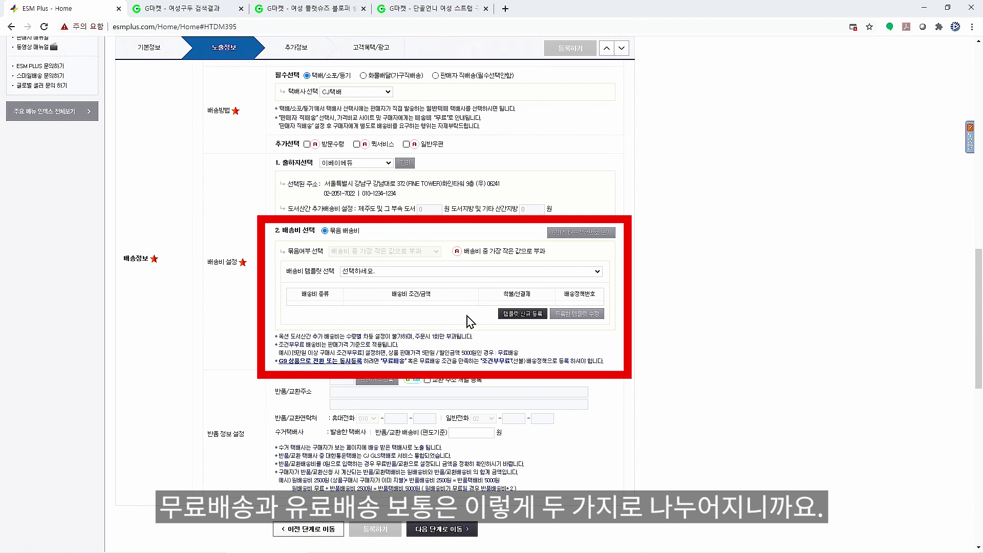
Start a new shipping-fee template as paid (유료), with a 2,500 won fee and prepayment only (선결제만 가능).
{"action": "left_click", "coordinate": [509, 321]}
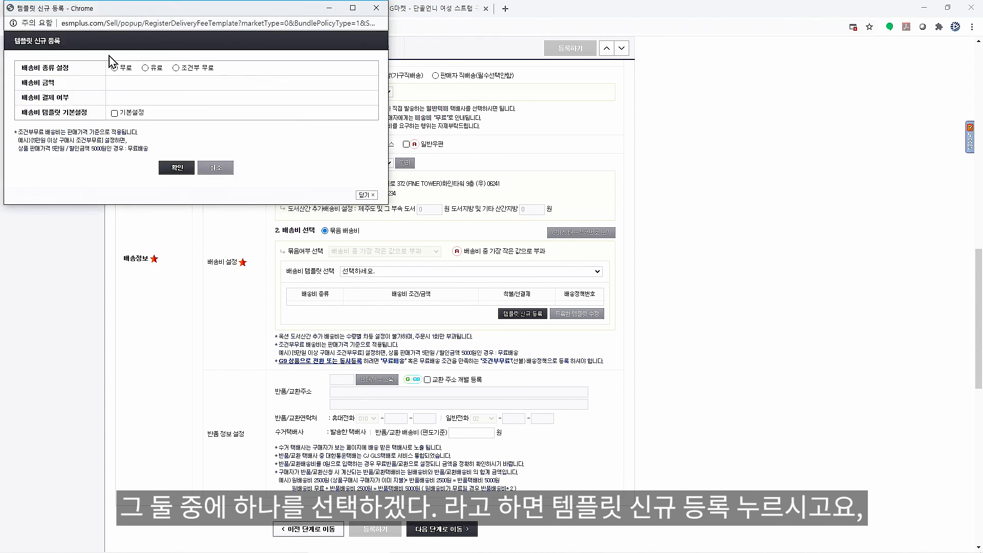
{"action": "left_click", "coordinate": [114, 68]}
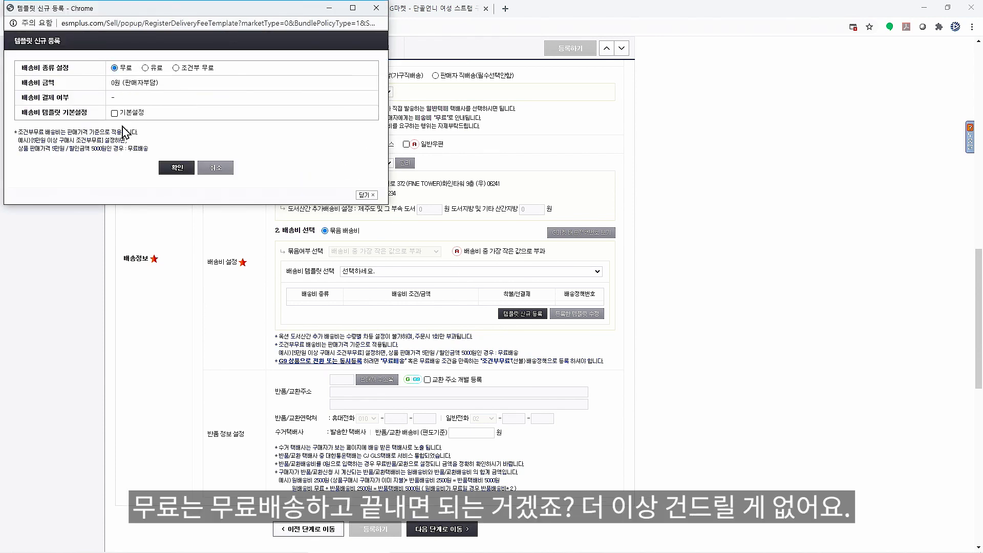
{"action": "left_click", "coordinate": [145, 68]}
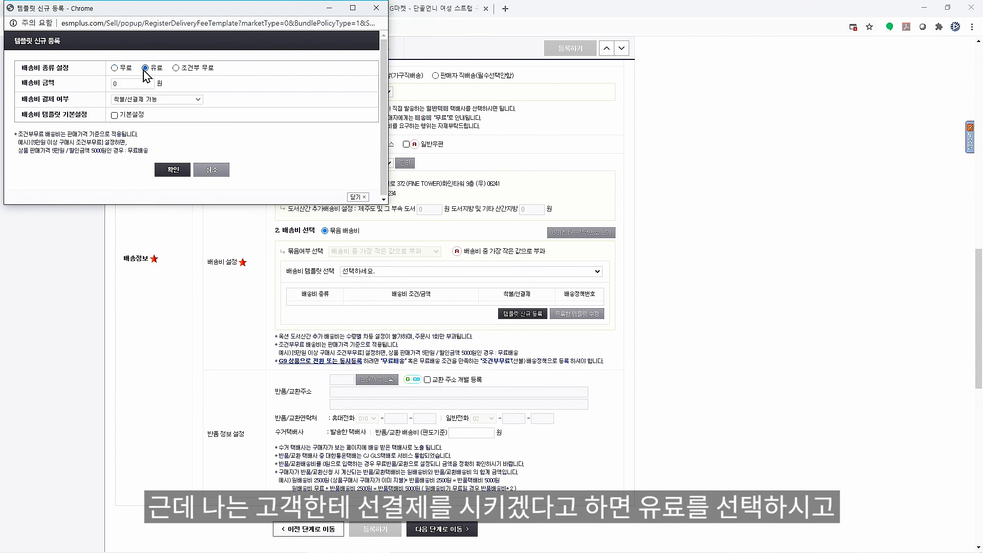
{"action": "left_click", "coordinate": [137, 83]}
{"action": "type", "text": "2500"}
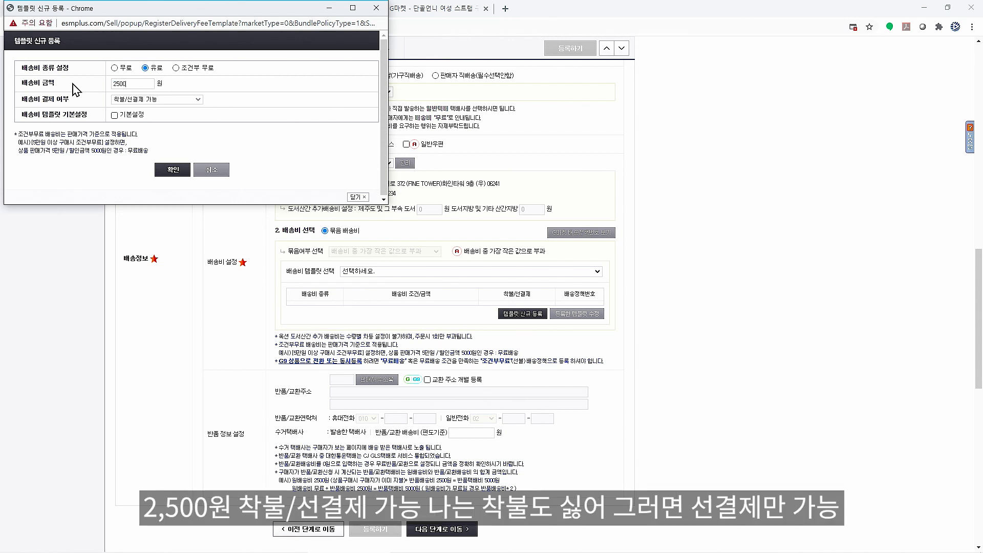
{"action": "left_click", "coordinate": [136, 99]}
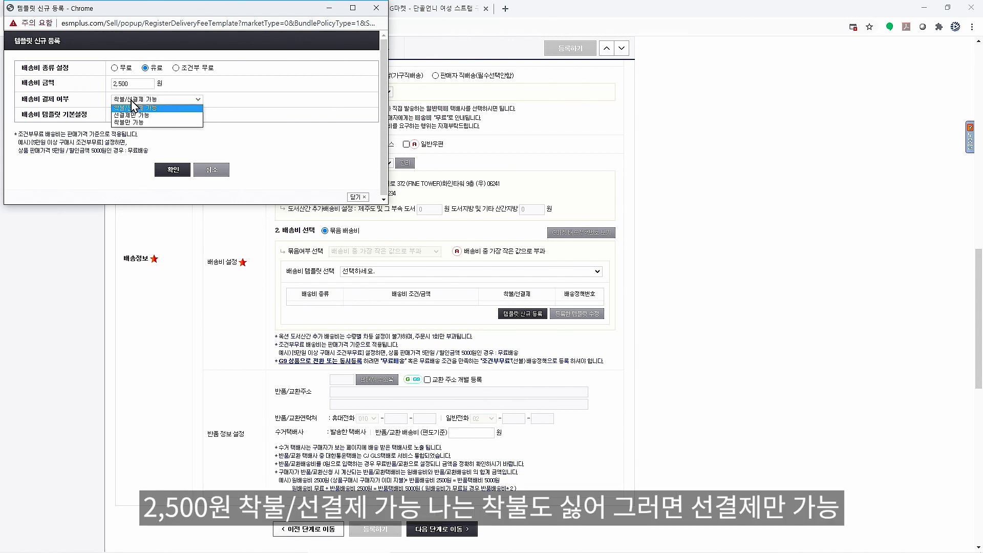
{"action": "left_click", "coordinate": [134, 117]}
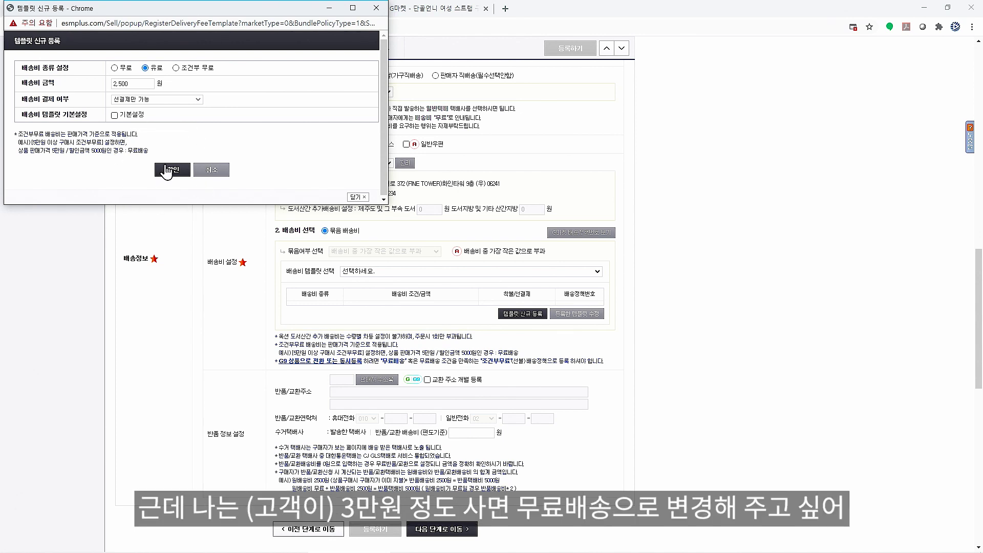
Change the template to conditional free shipping (조건부 무료), charging 2,500 won and free from 30,000 won, with prepayment only.
{"action": "left_click", "coordinate": [175, 67]}
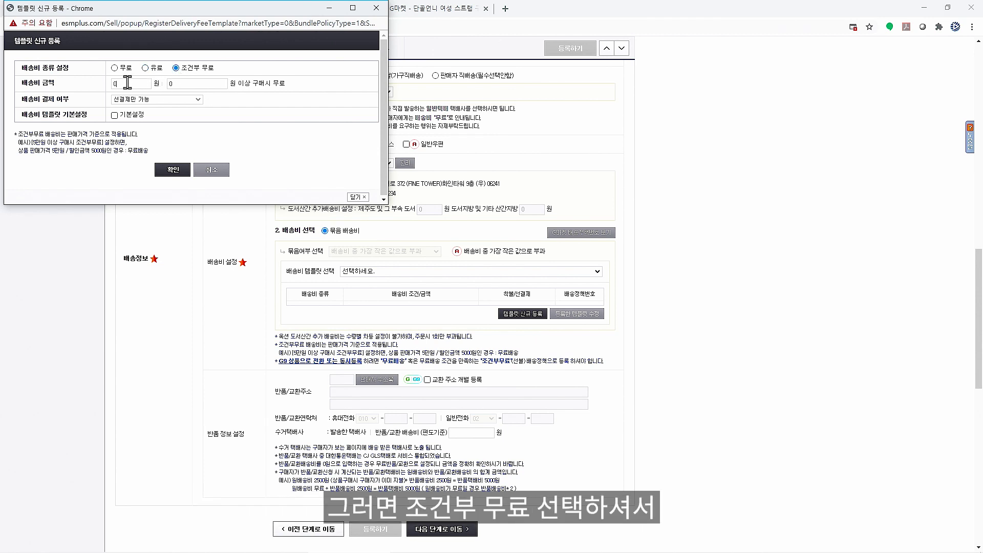
{"action": "key", "text": "BackSpace"}
{"action": "type", "text": "2,500"}
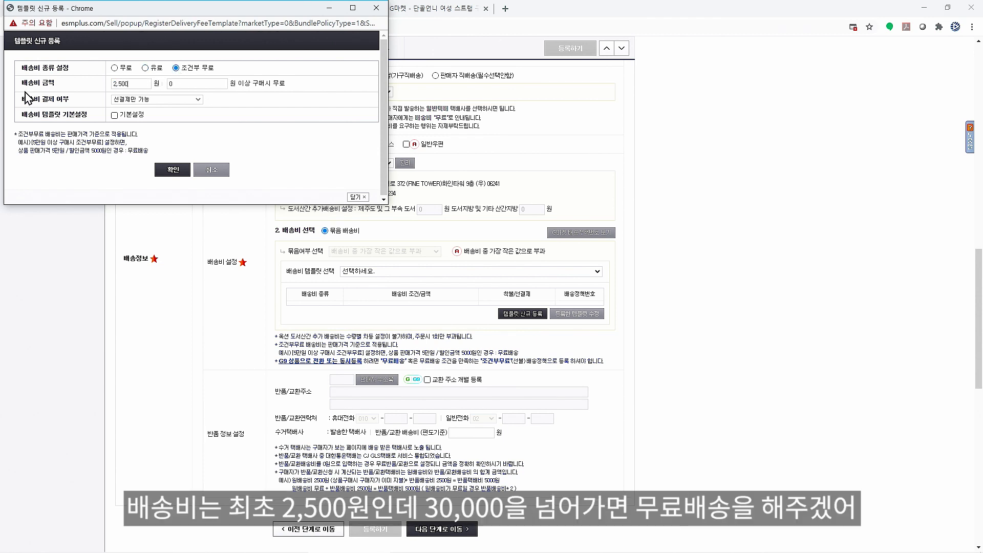
{"action": "left_click_drag", "start_coordinate": [181, 81], "coordinate": [68, 90]}
{"action": "left_click_drag", "start_coordinate": [163, 145], "coordinate": [159, 117]}
{"action": "left_click", "coordinate": [152, 102]}
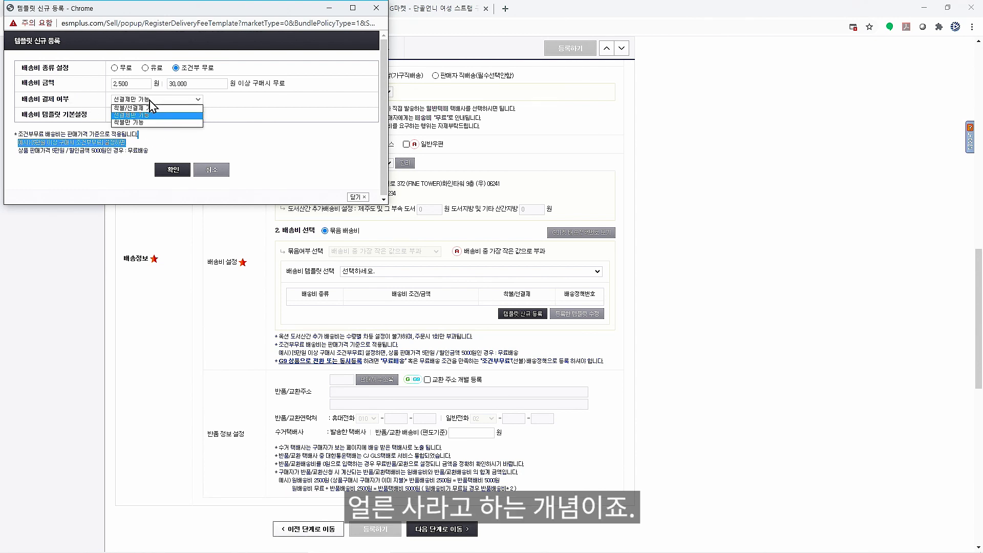
{"action": "left_click", "coordinate": [150, 109]}
{"action": "left_click", "coordinate": [166, 136]}
Save the shipping-fee template and apply the conditional-free 30,000 won / 2,500 won prepaid template to the product.
{"action": "left_click", "coordinate": [172, 172]}
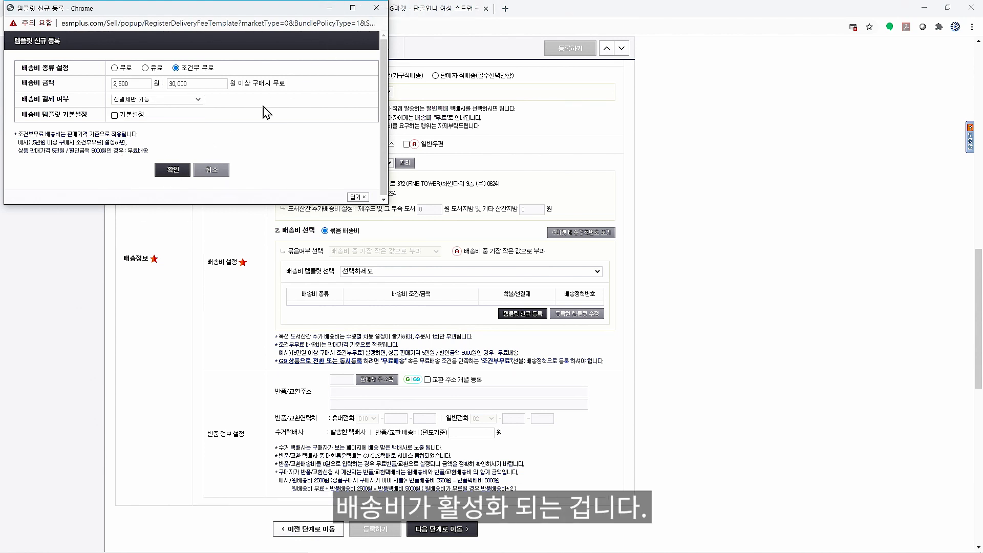
{"action": "left_click", "coordinate": [174, 169]}
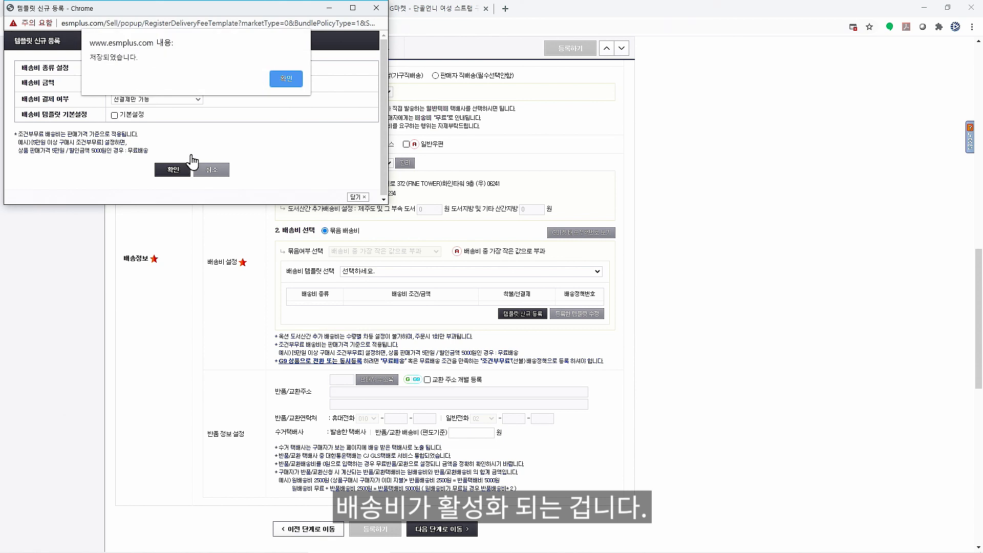
{"action": "left_click", "coordinate": [276, 87]}
{"action": "left_click", "coordinate": [382, 271]}
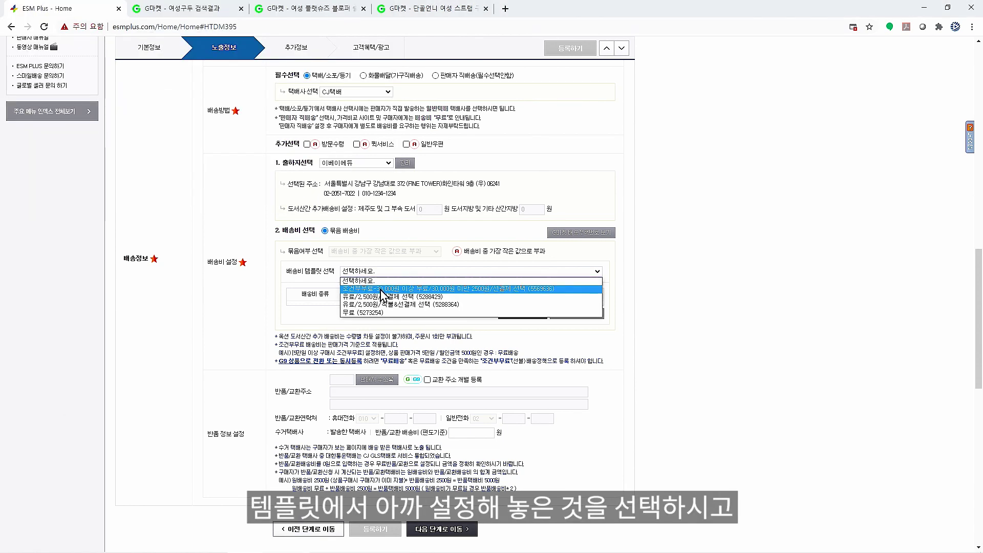
{"action": "left_click", "coordinate": [381, 289]}
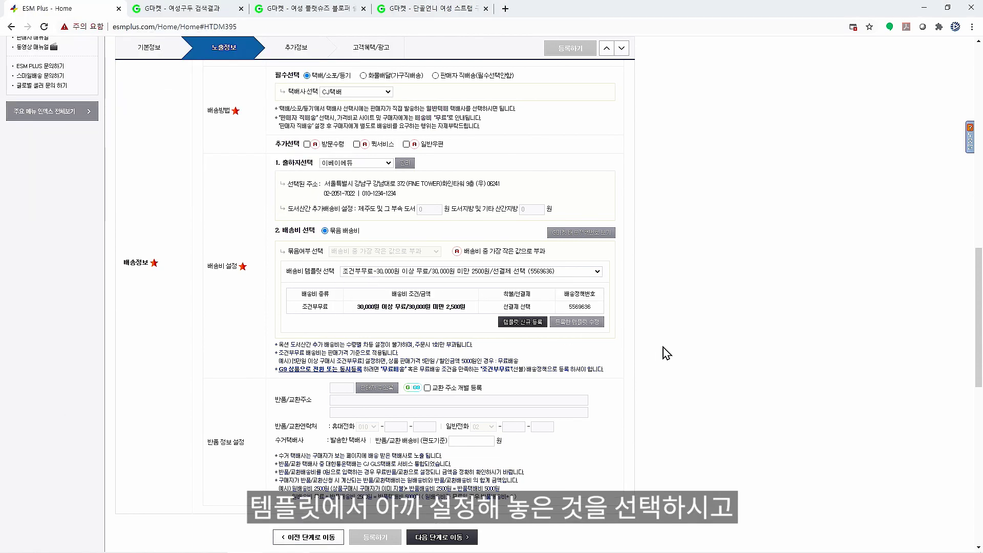
Set the return/exchange address to the saved 이베이에듀 entry from the seller address book.
{"action": "scroll", "coordinate": [345, 266], "scroll_direction": "down", "scroll_amount": 3}
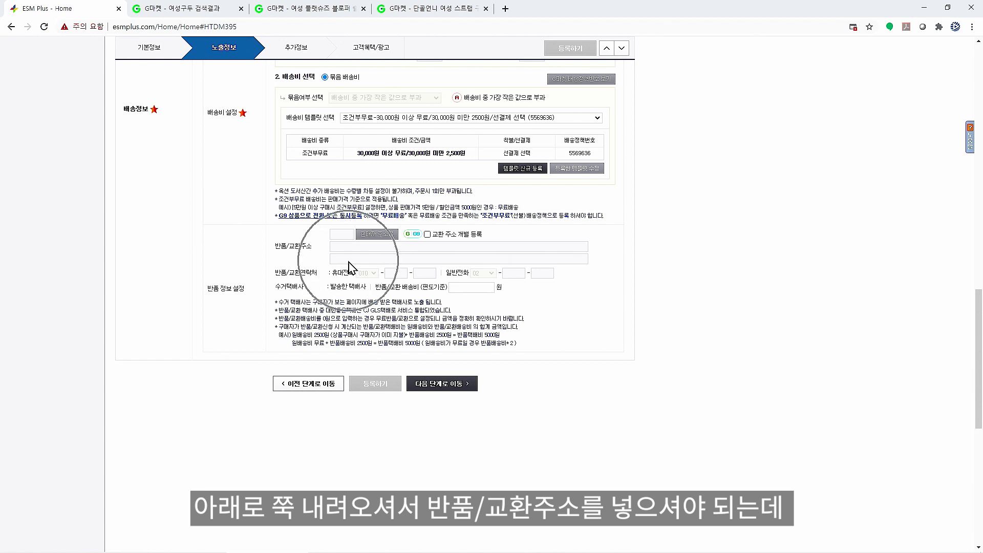
{"action": "left_click", "coordinate": [373, 234]}
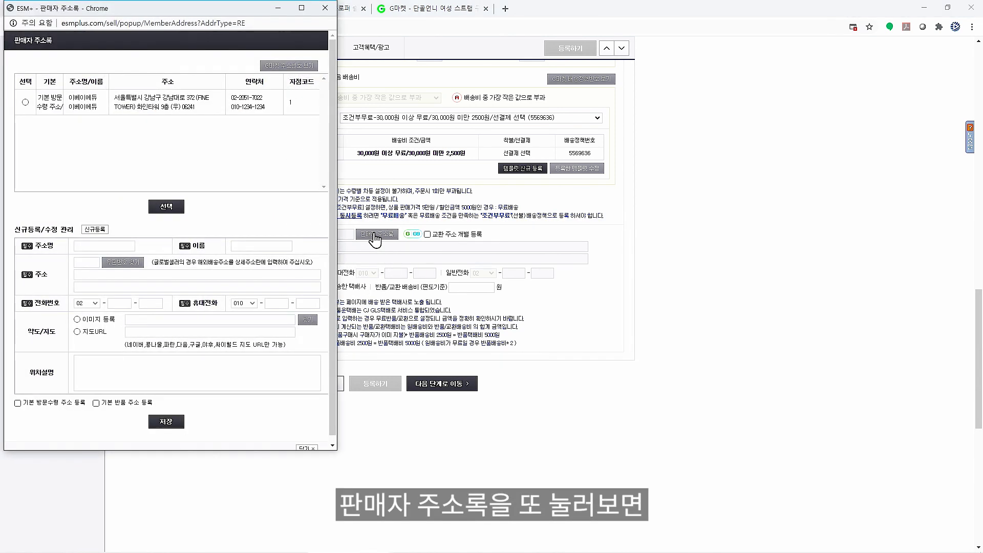
{"action": "left_click", "coordinate": [105, 113]}
{"action": "left_click", "coordinate": [104, 107]}
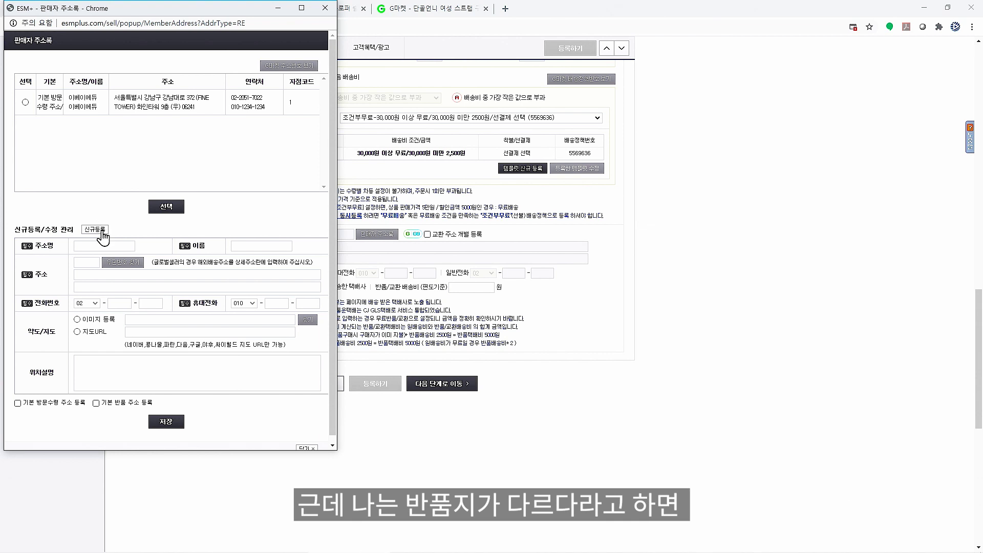
{"action": "left_click", "coordinate": [121, 271]}
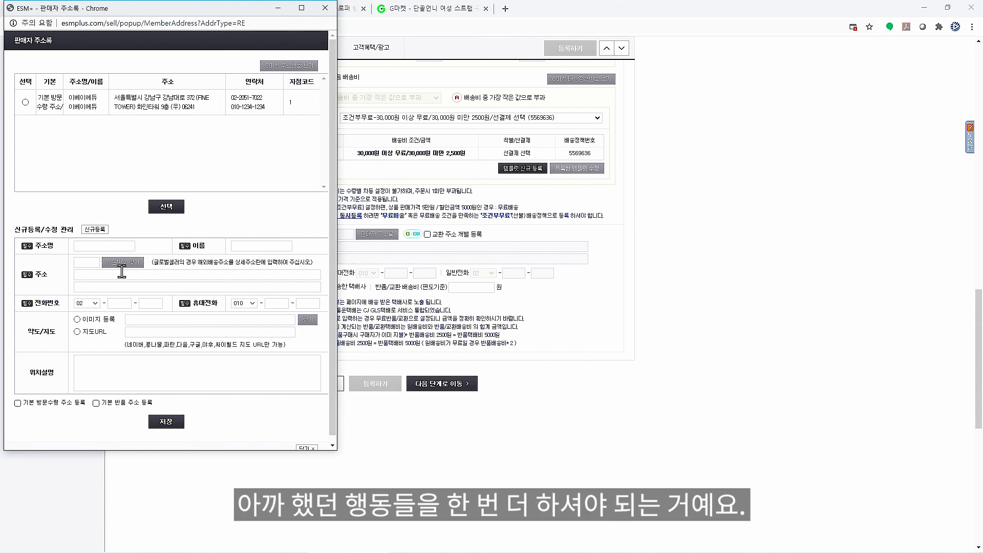
{"action": "left_click", "coordinate": [25, 104]}
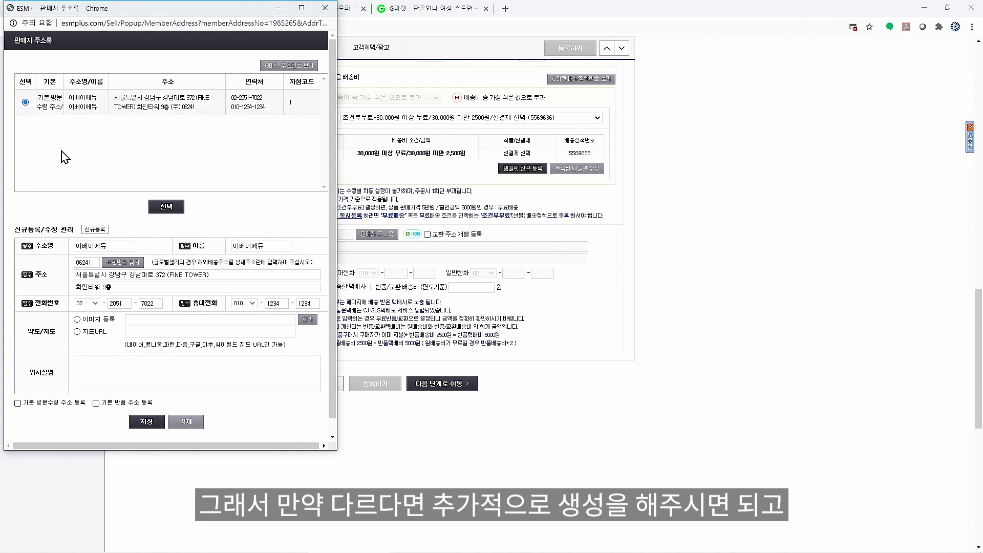
{"action": "left_click", "coordinate": [165, 206]}
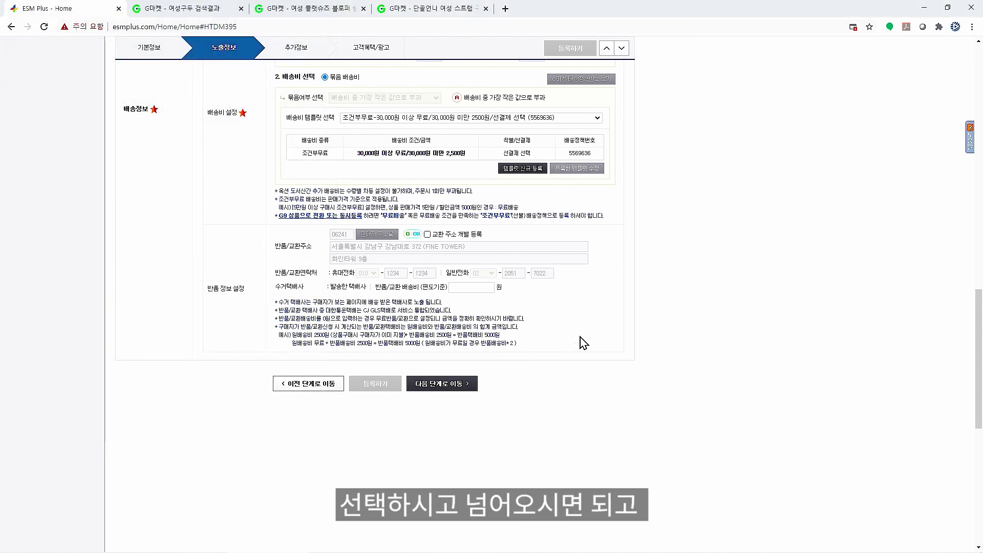
Set the one-way return/exchange shipping fee to 2,500 won and proceed to the additional information (추가정보) stage.
{"action": "left_click", "coordinate": [456, 287]}
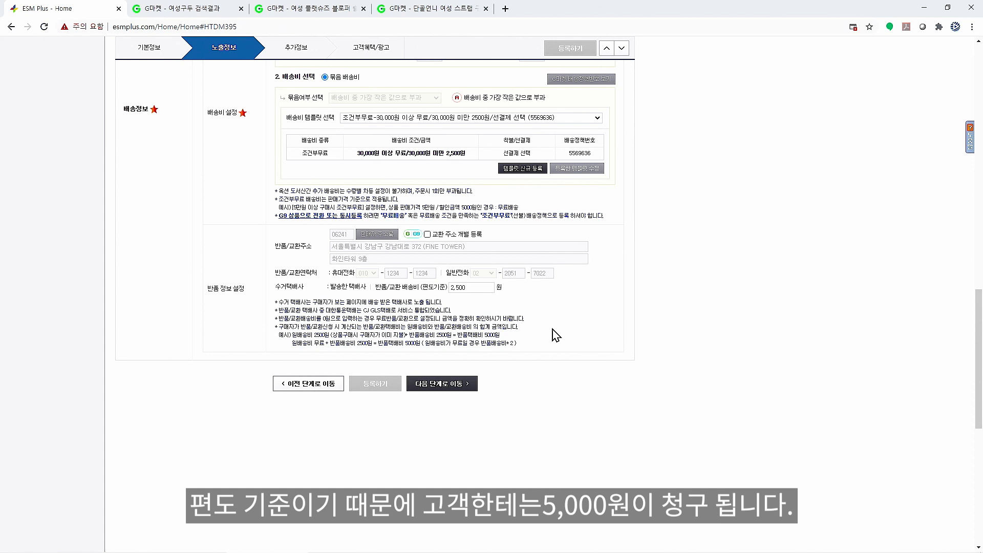
{"action": "left_click", "coordinate": [454, 393]}
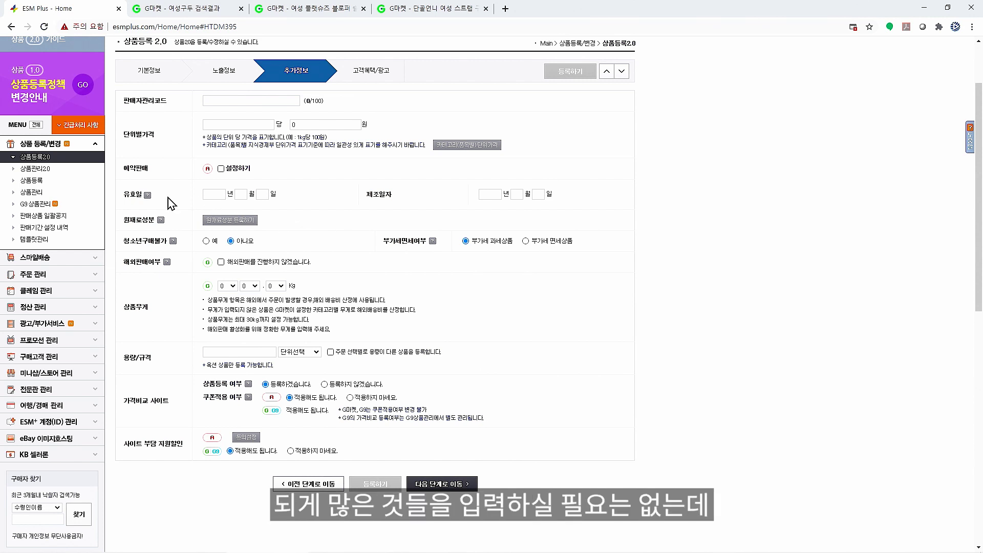
{"action": "key", "text": "ctrl"}
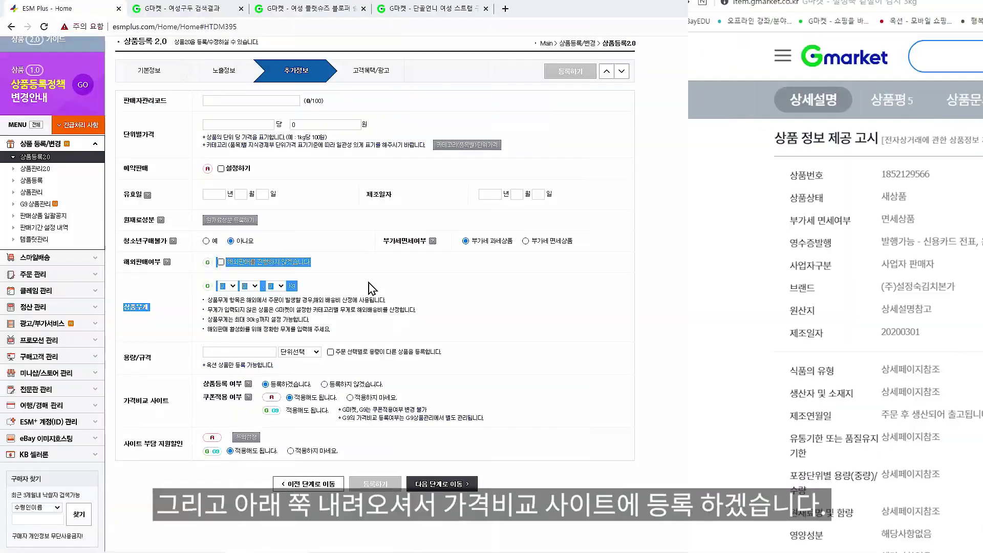
Review the customer benefit, listing add-on and advertising promotion options of the 고객혜택/광고 stage.
{"action": "scroll", "coordinate": [458, 316], "scroll_direction": "down", "scroll_amount": 2}
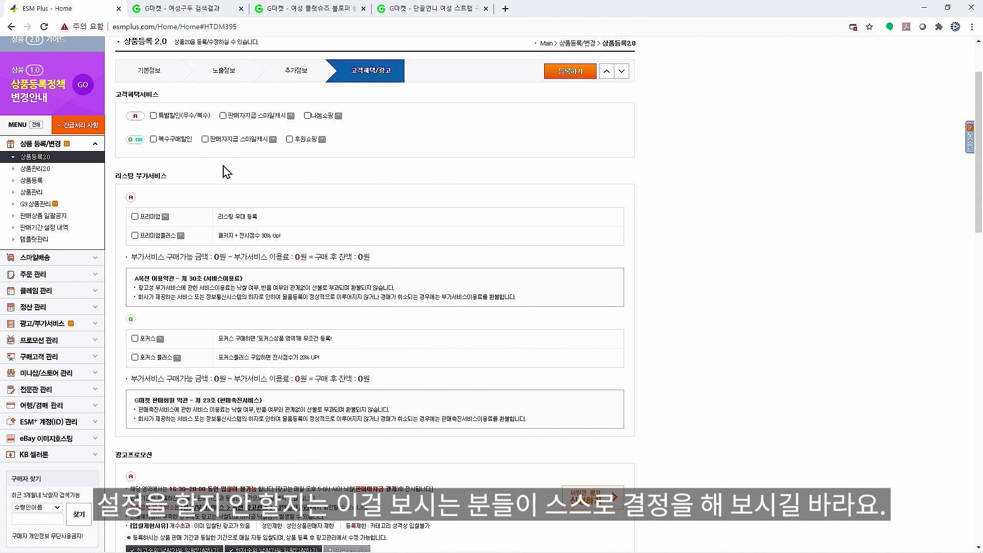
{"action": "scroll", "coordinate": [225, 173], "scroll_direction": "down", "scroll_amount": 2}
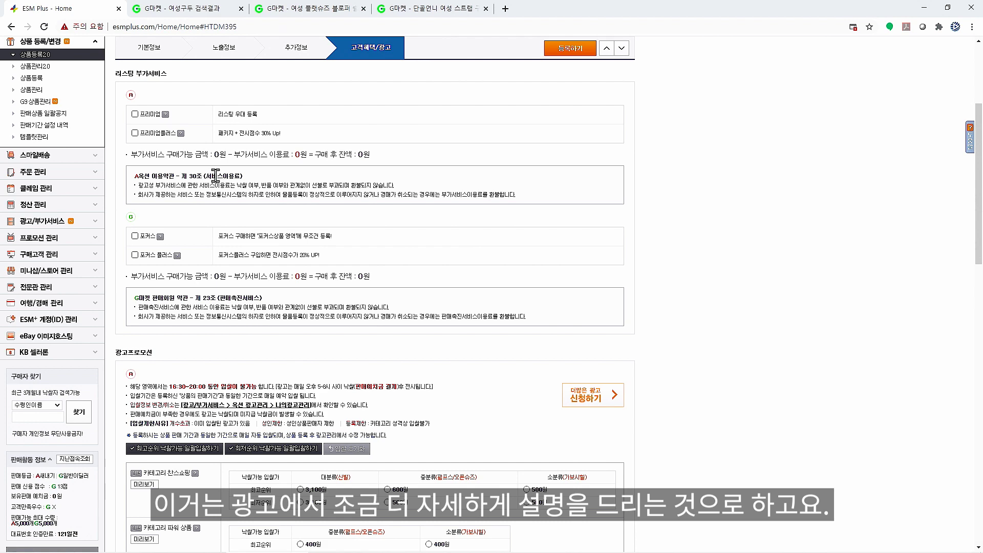
{"action": "scroll", "coordinate": [709, 295], "scroll_direction": "down", "scroll_amount": 3}
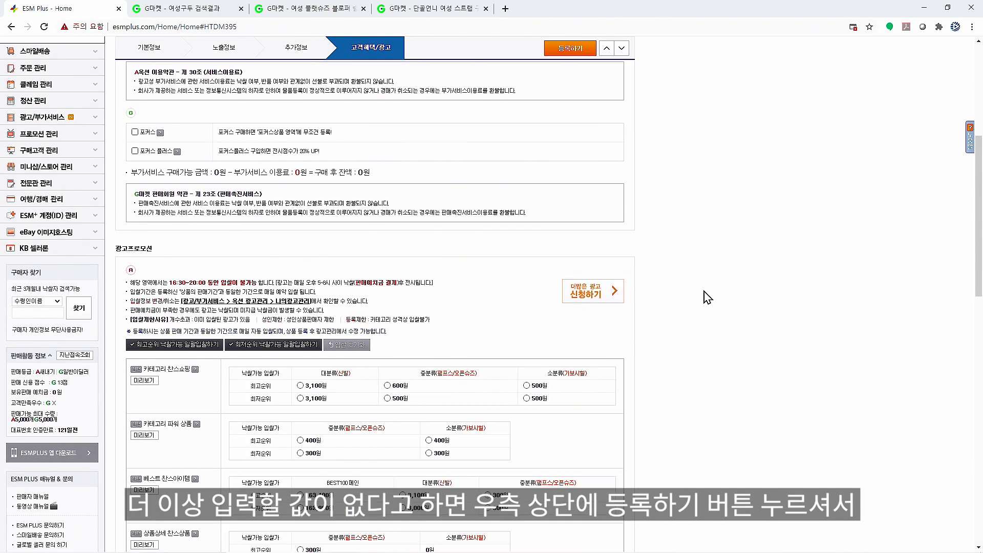
{"action": "scroll", "coordinate": [640, 301], "scroll_direction": "up", "scroll_amount": 5}
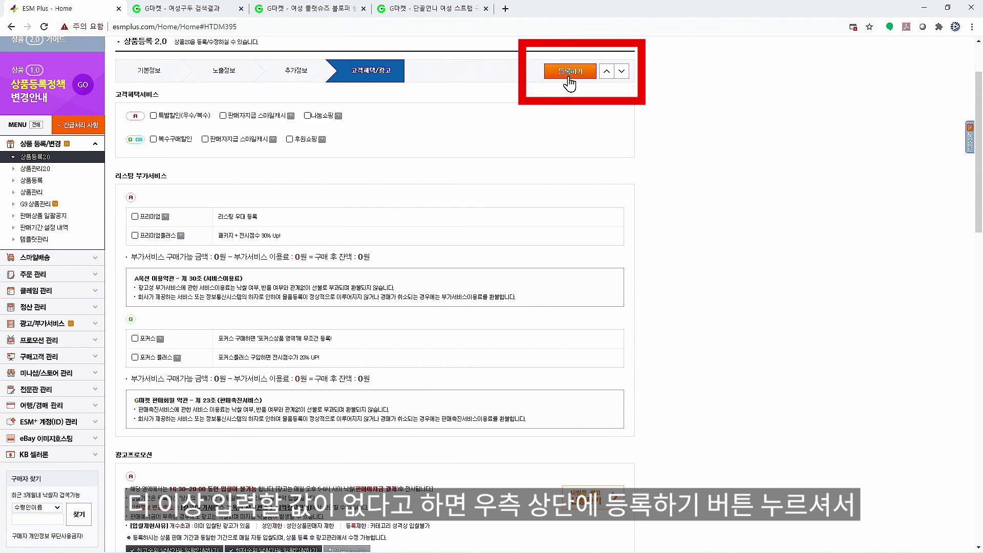
Submit the product registration, verifying the product name, seller discount, price and image before giving the final confirmation.
{"action": "left_click", "coordinate": [567, 76]}
{"action": "left_click", "coordinate": [350, 129]}
{"action": "left_click", "coordinate": [346, 220]}
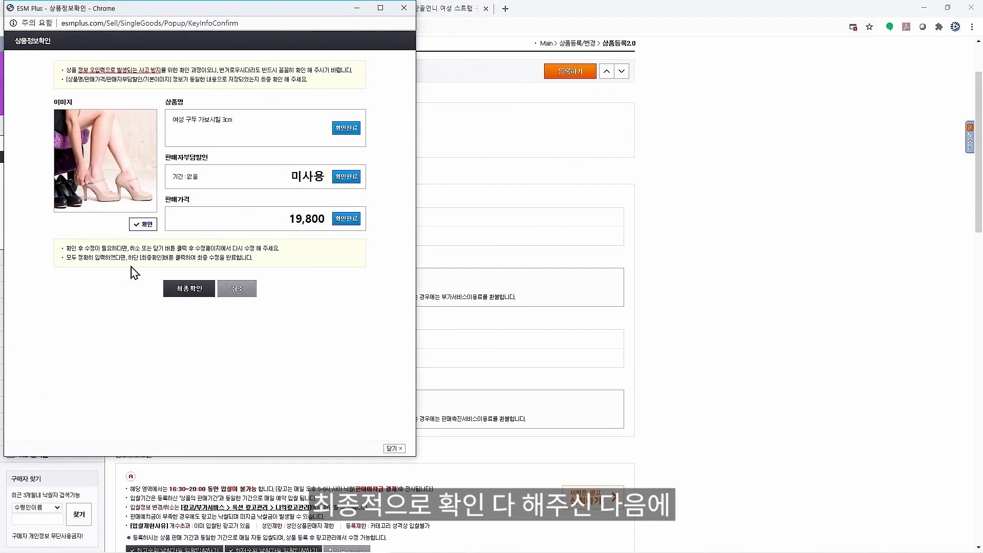
{"action": "left_click", "coordinate": [140, 227]}
{"action": "left_click", "coordinate": [189, 294]}
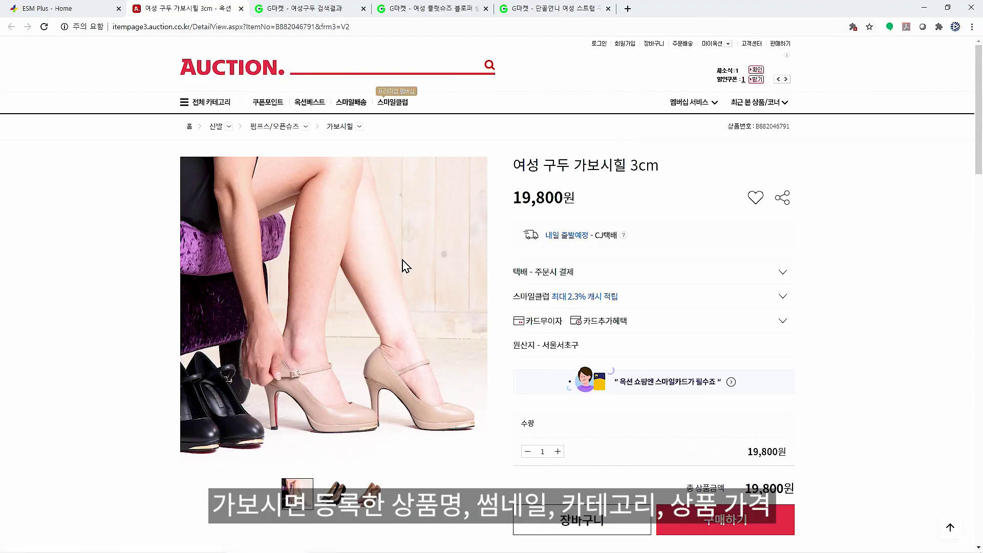
On the product's Auction page, check the category path, product name, price, shipping-fee conditions and country/place of origin.
{"action": "left_click", "coordinate": [305, 126]}
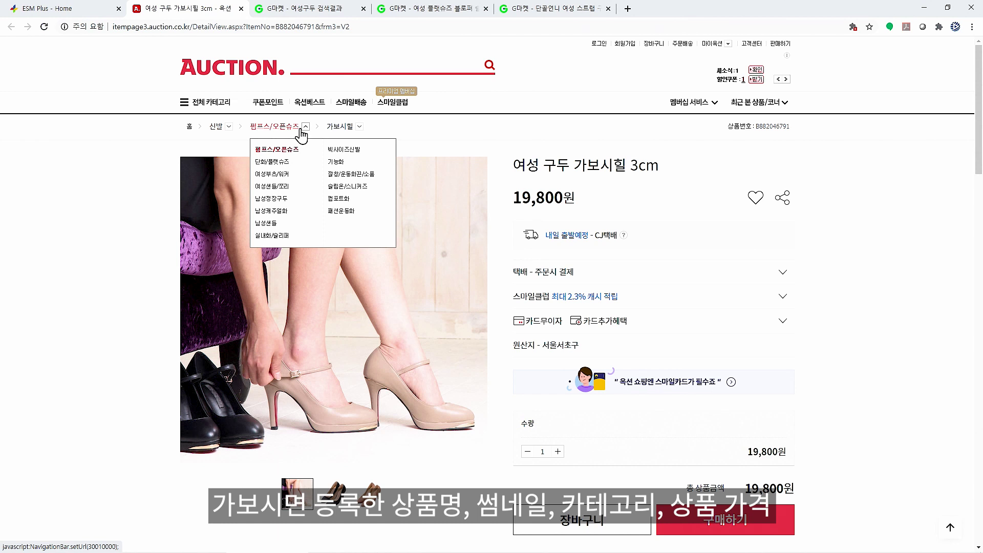
{"action": "left_click", "coordinate": [359, 126]}
{"action": "left_click", "coordinate": [562, 164]}
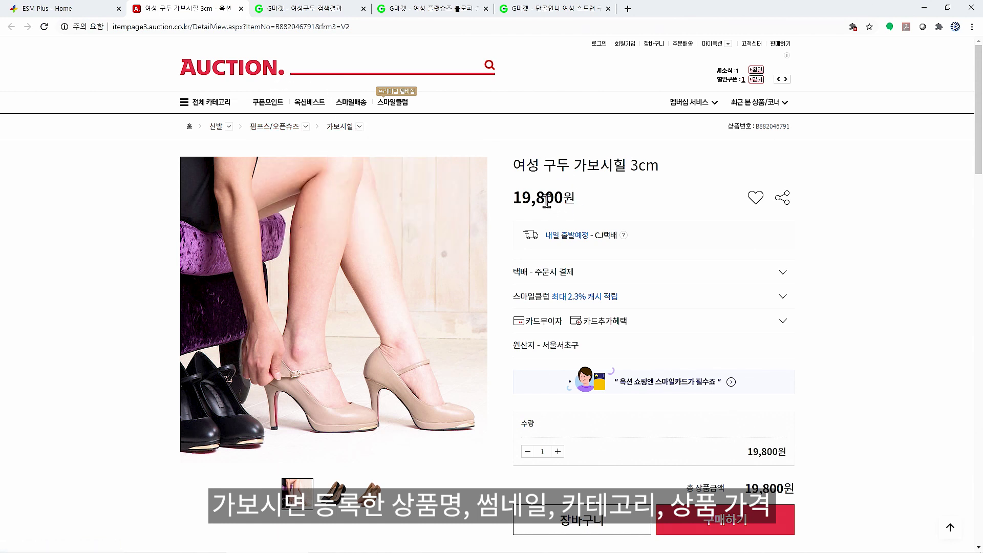
{"action": "scroll", "coordinate": [565, 220], "scroll_direction": "down", "scroll_amount": 1}
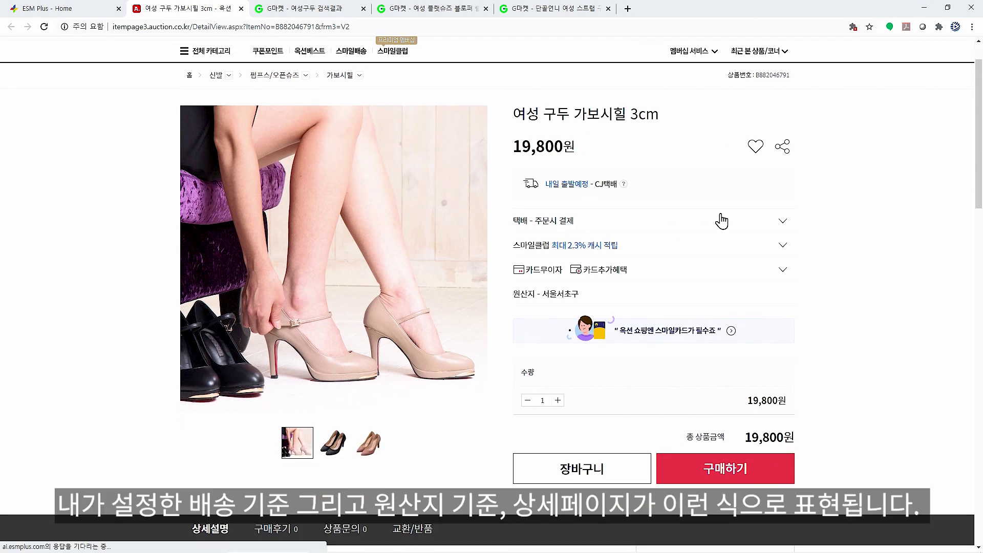
{"action": "left_click", "coordinate": [778, 223]}
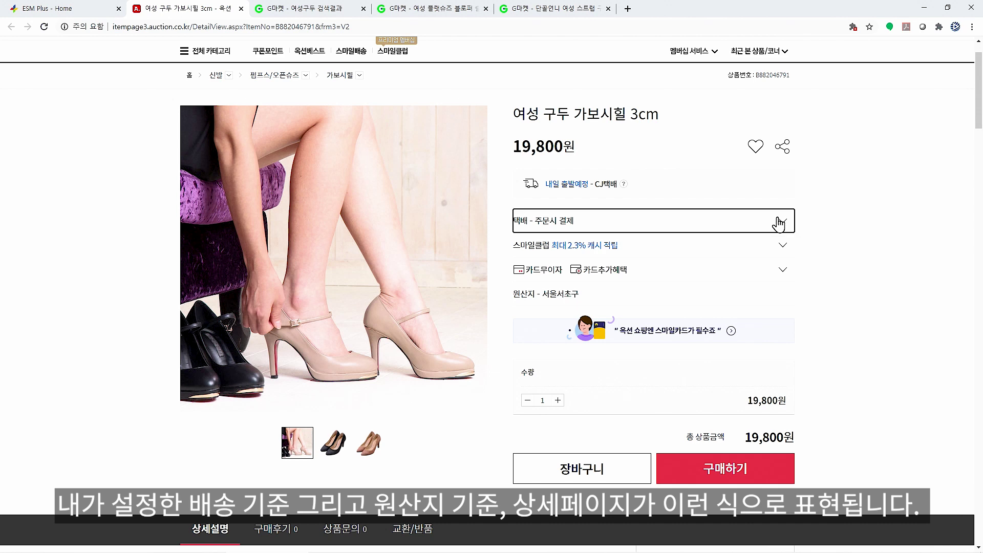
{"action": "scroll", "coordinate": [778, 225], "scroll_direction": "down", "scroll_amount": 2}
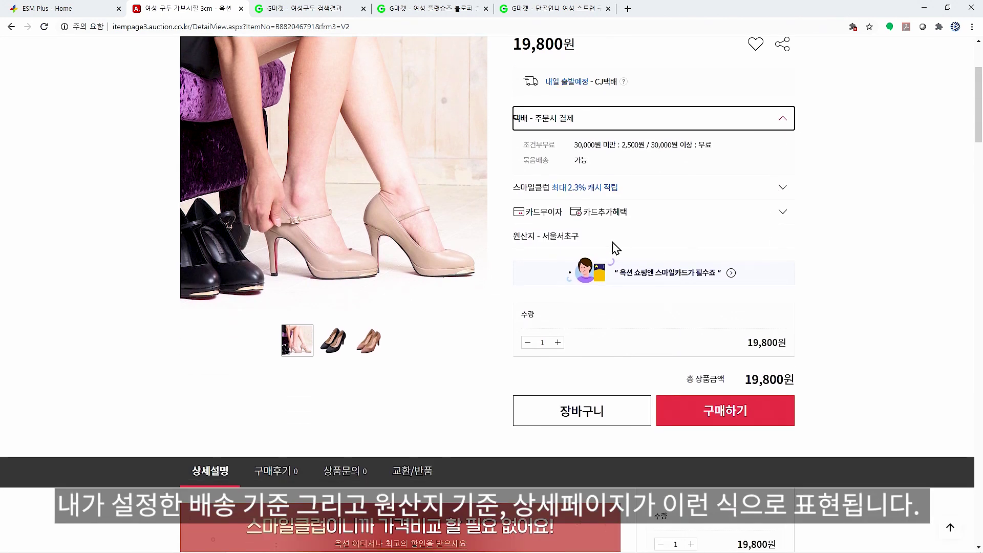
{"action": "left_click", "coordinate": [580, 237]}
Look through the product detail images in the 상세설명 section of the Auction listing.
{"action": "scroll", "coordinate": [741, 292], "scroll_direction": "down", "scroll_amount": 10}
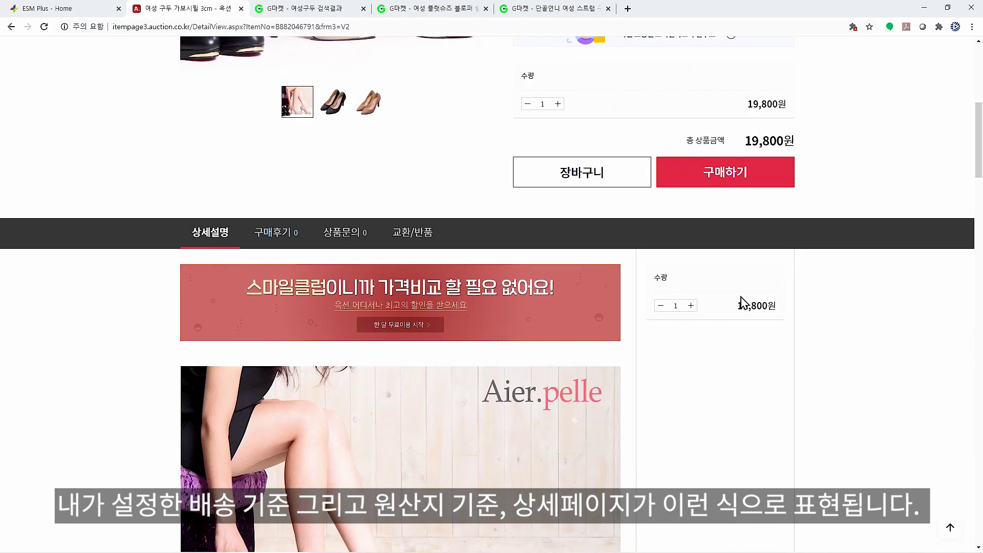
{"action": "scroll", "coordinate": [634, 325], "scroll_direction": "down", "scroll_amount": 12}
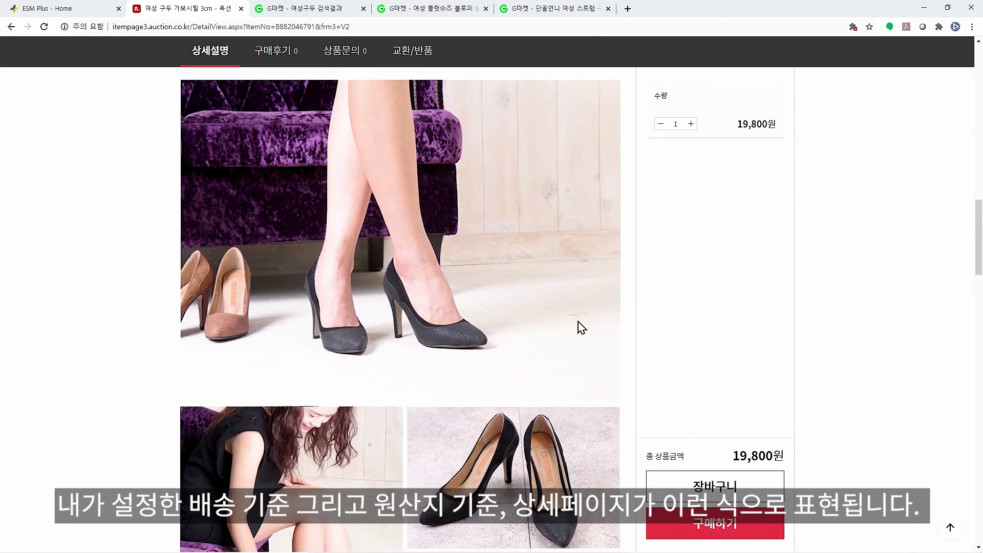
{"action": "scroll", "coordinate": [578, 327], "scroll_direction": "down", "scroll_amount": 9}
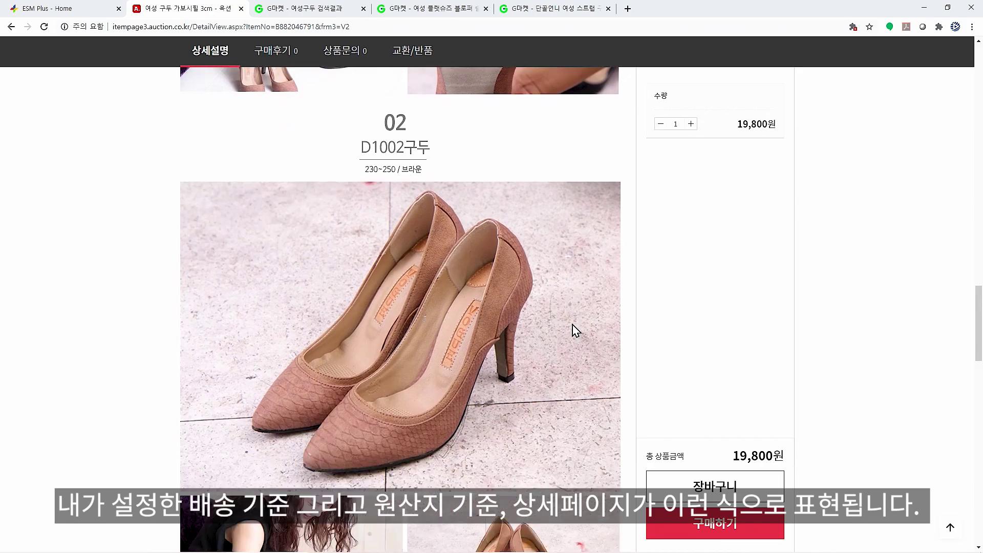